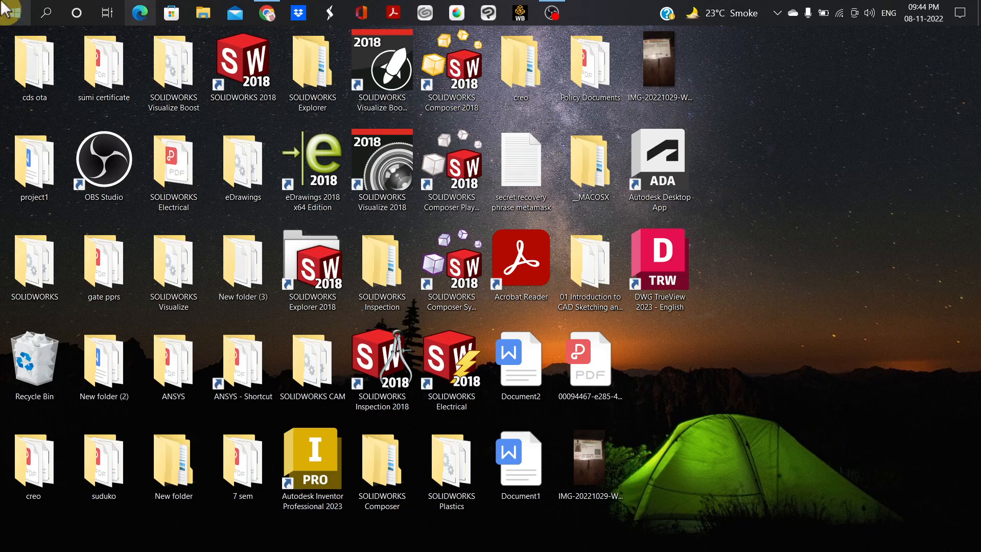
# Step: Launch SOLIDWORKS 2018 and create a new part document
pyautogui.doubleClick(244, 72)
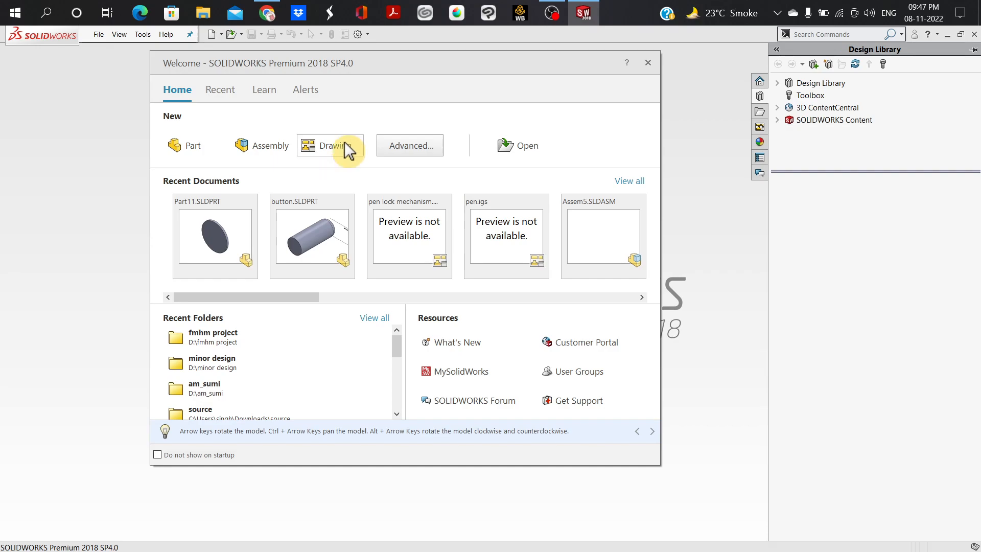
pyautogui.click(185, 145)
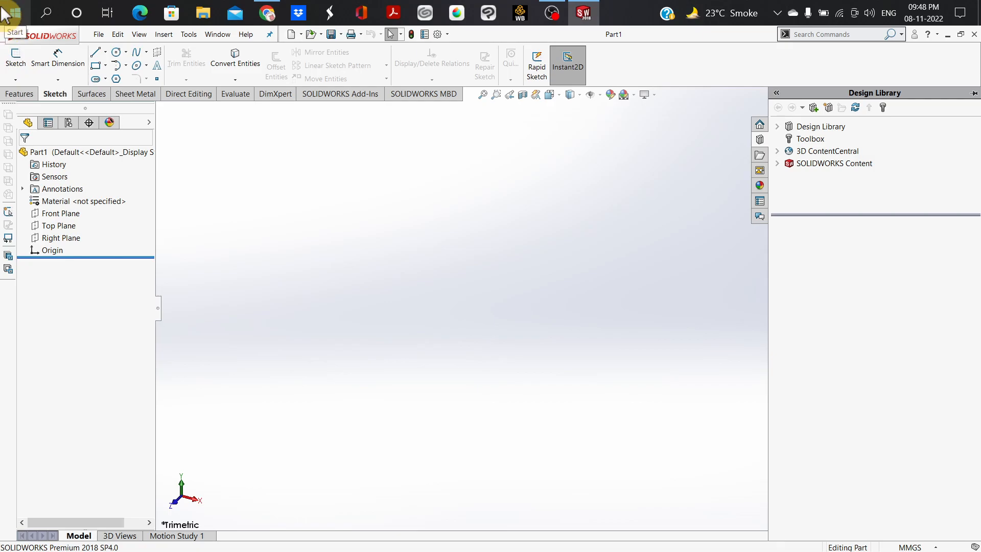
# Step: Select the Front Plane and orient the view normal to it
pyautogui.click(12, 67)
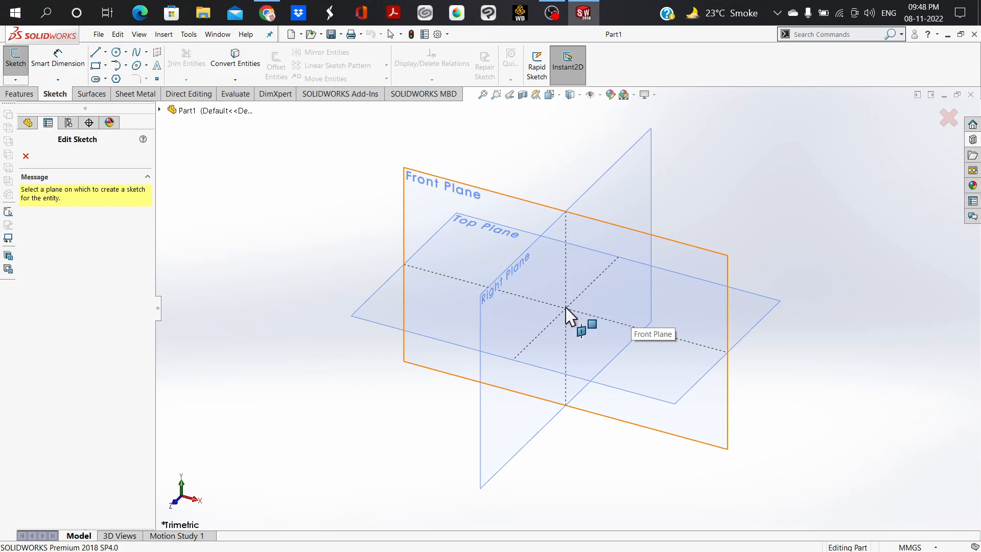
pyautogui.click(25, 157)
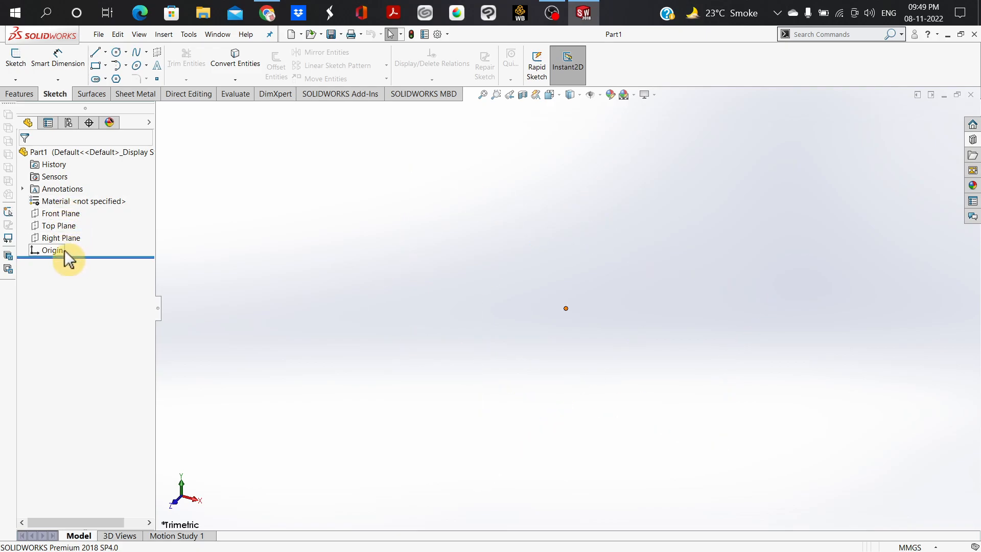
pyautogui.click(73, 215)
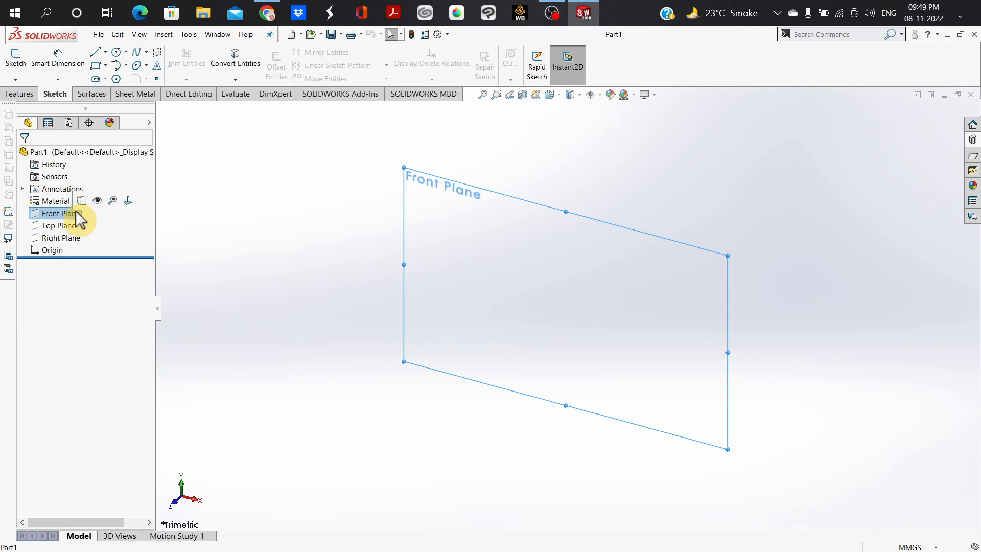
pyautogui.click(128, 201)
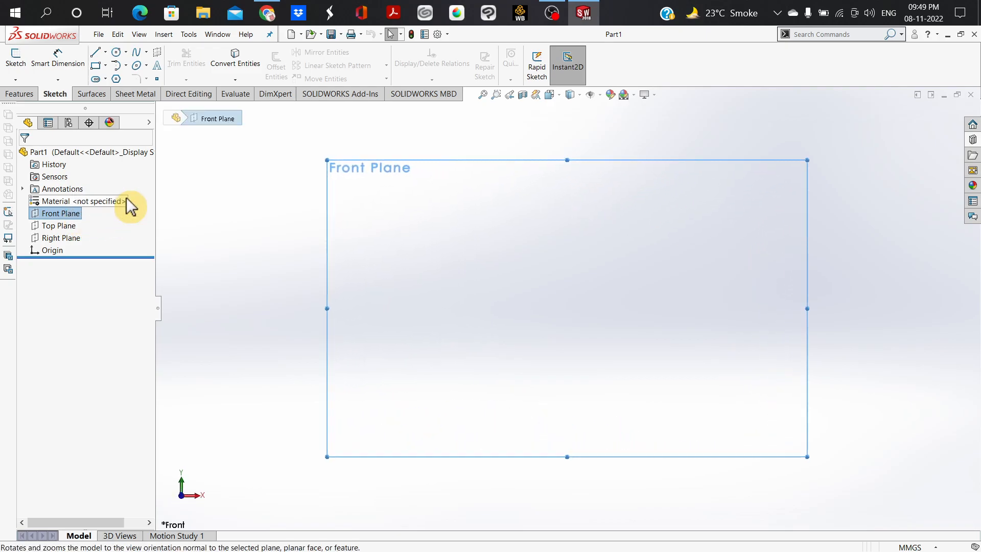
# Step: Show the Front Plane and hide it again
pyautogui.rightClick(65, 214)
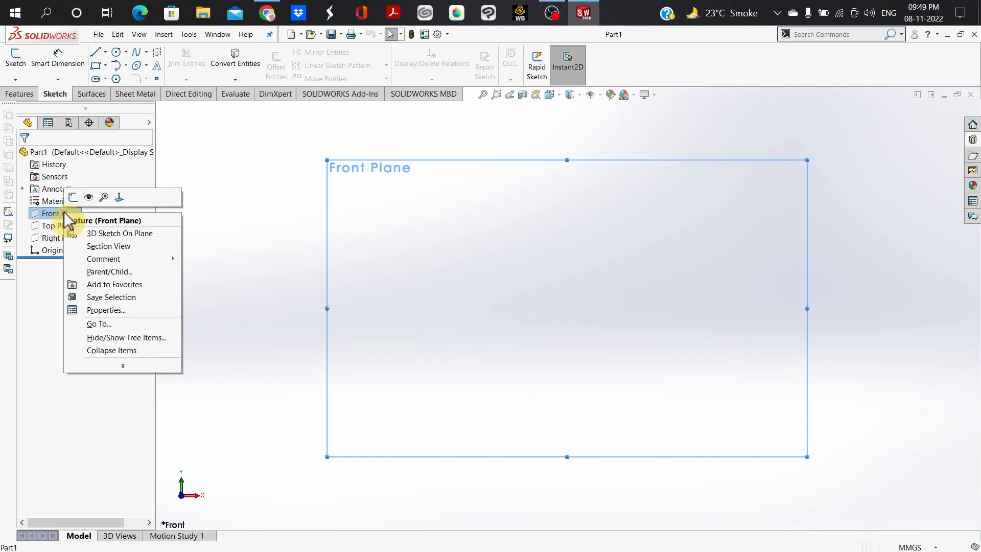
pyautogui.click(88, 199)
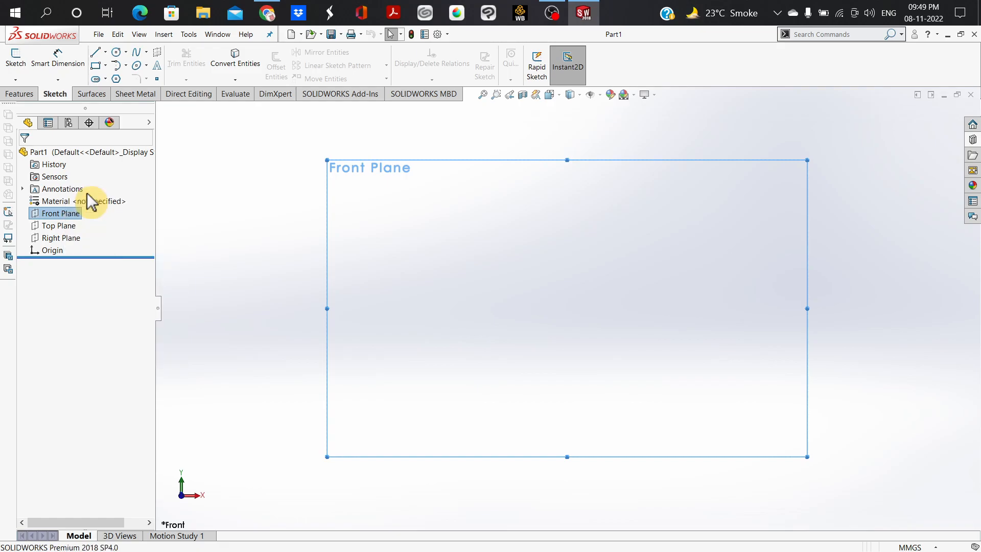
pyautogui.rightClick(76, 218)
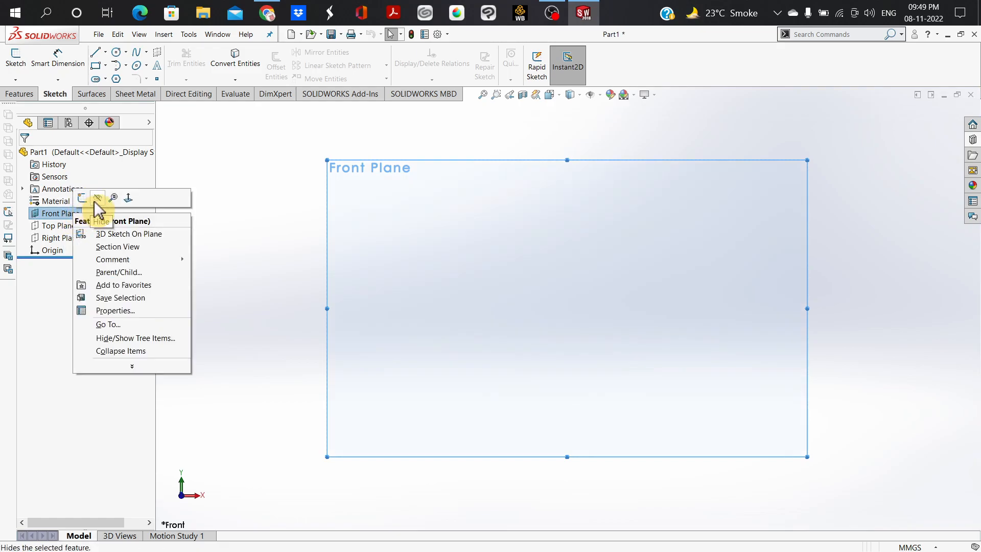
pyautogui.click(94, 201)
pyautogui.rightClick(84, 202)
# Step: Start a new sketch on the Front Plane and clear the plane selection
pyautogui.click(72, 215)
pyautogui.click(72, 214)
pyautogui.click(79, 197)
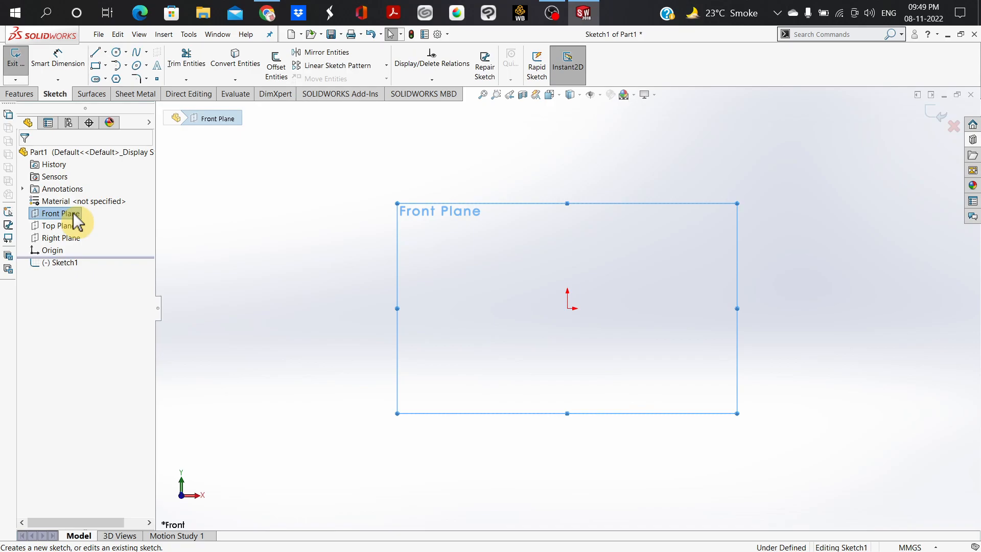
pyautogui.rightClick(77, 220)
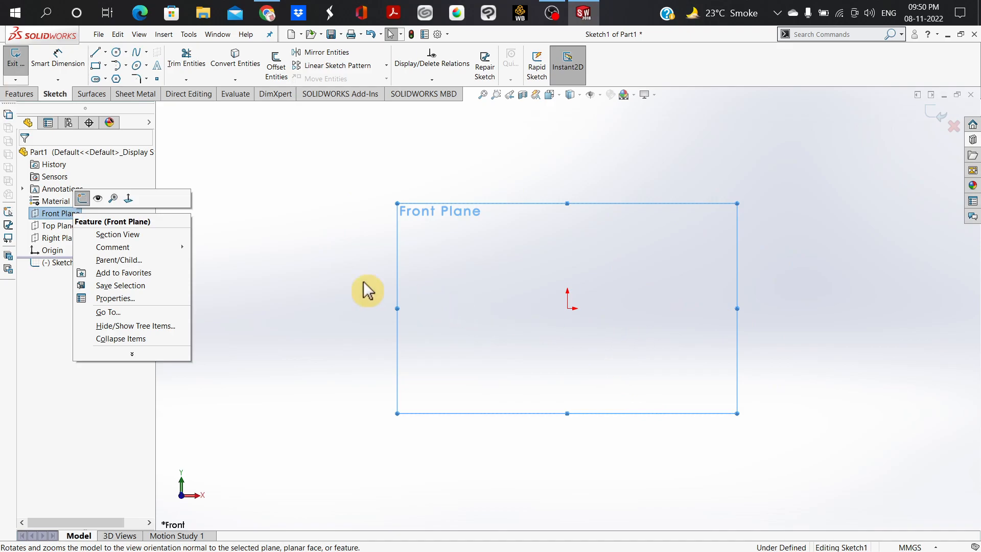
pyautogui.click(301, 266)
pyautogui.click(573, 290)
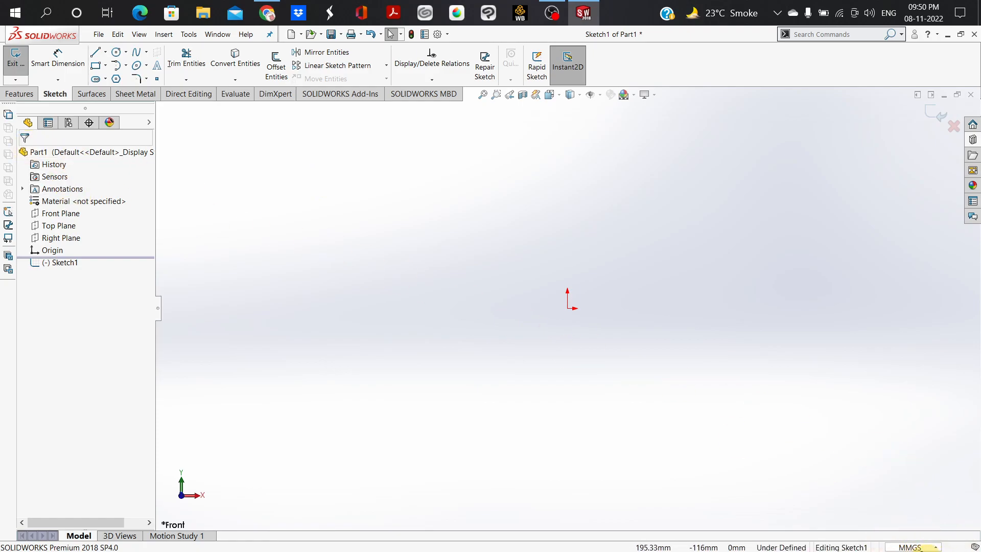
# Step: Sketch a circle centred on the origin with a radius of about 99.3 mm
pyautogui.click(919, 547)
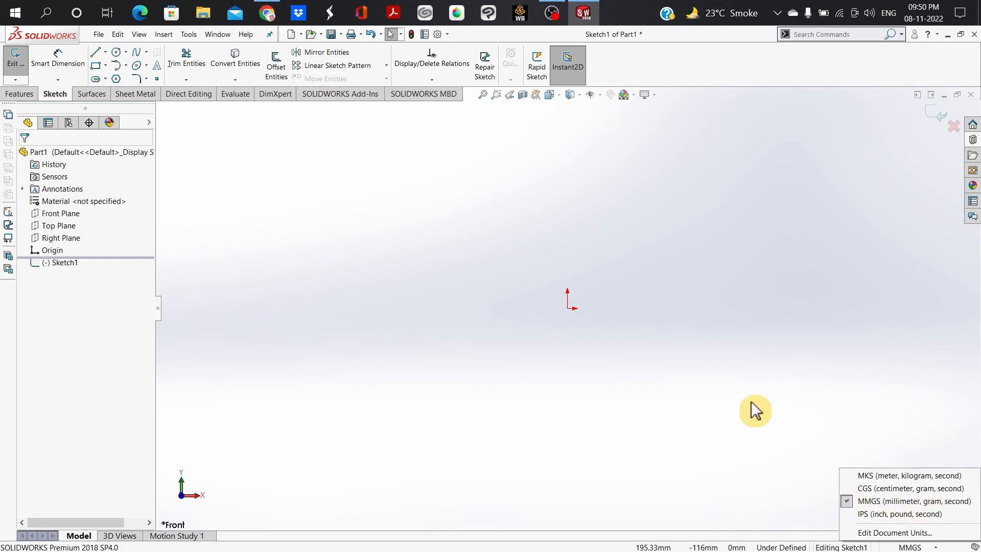
pyautogui.click(119, 52)
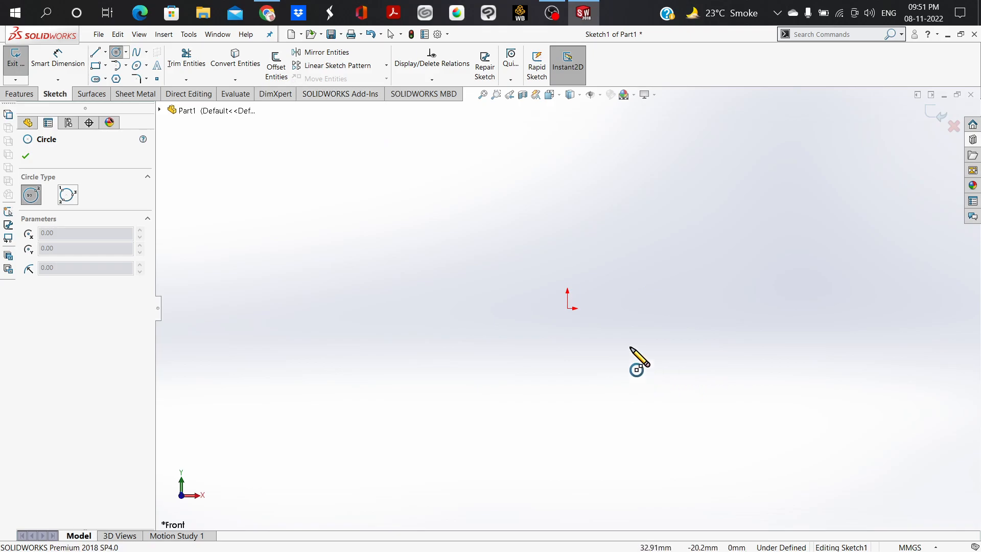
pyautogui.click(567, 308)
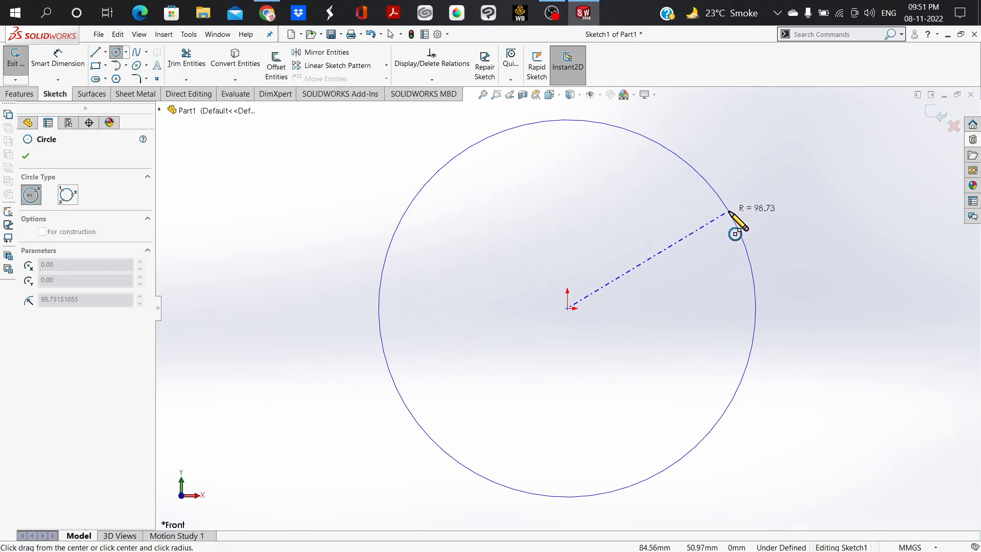
pyautogui.click(730, 210)
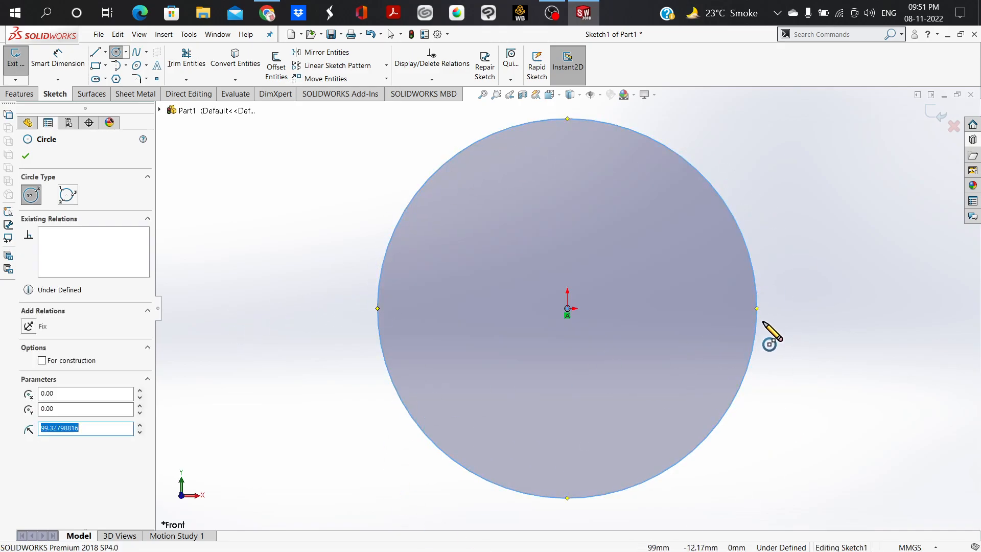
# Step: Dimension the circle with a diameter of 100 mm and exit the sketch
pyautogui.press('f')
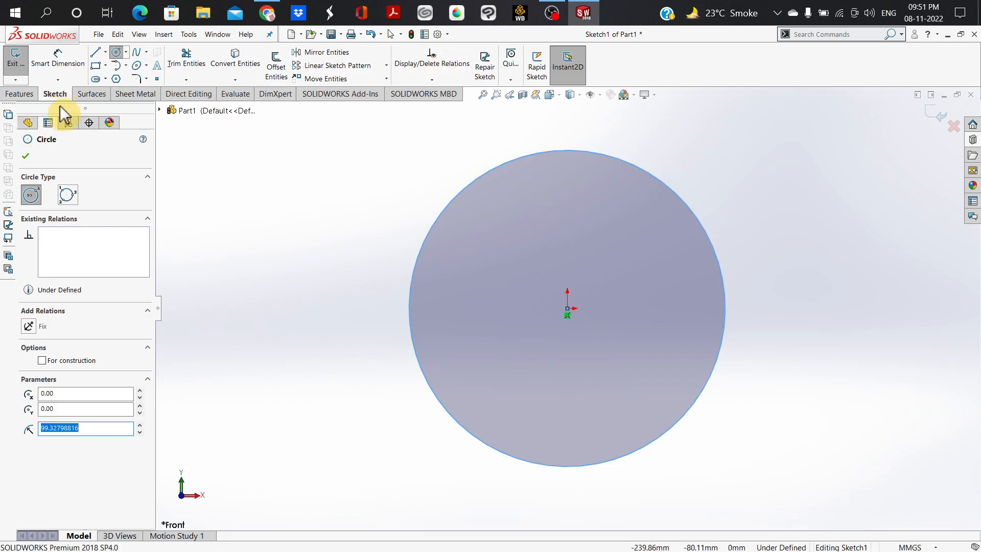
pyautogui.click(59, 66)
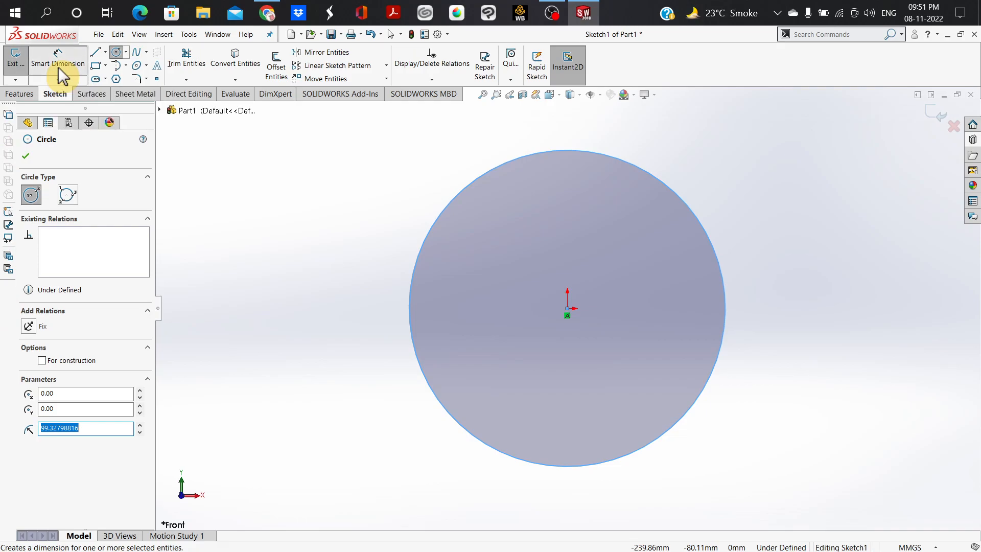
pyautogui.click(706, 236)
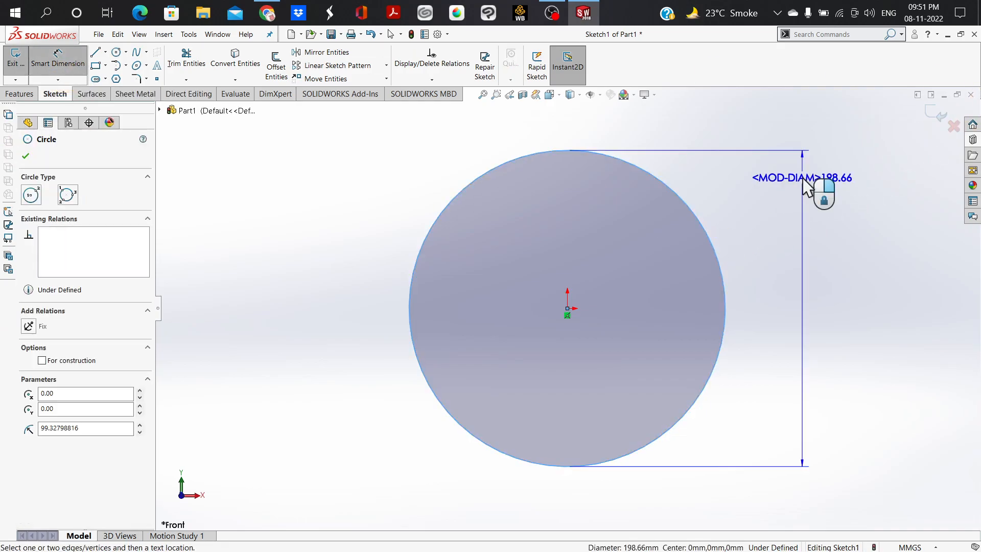
pyautogui.click(807, 186)
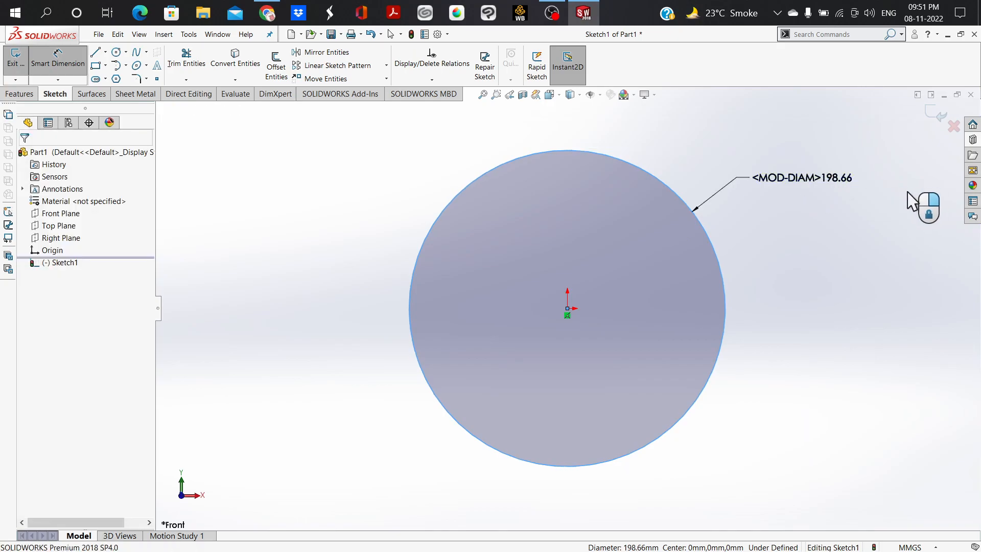
pyautogui.click(802, 196)
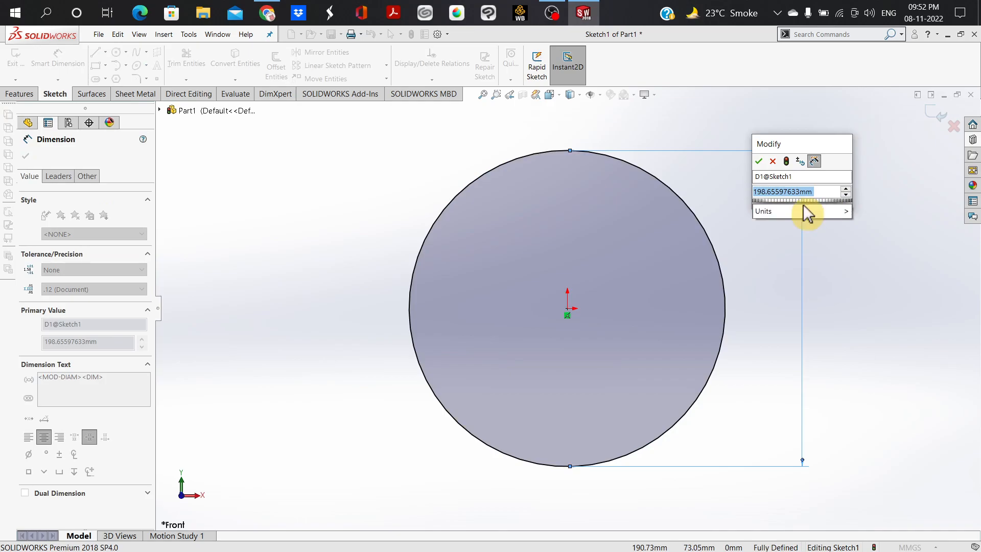
pyautogui.write('100')
pyautogui.press('Return')
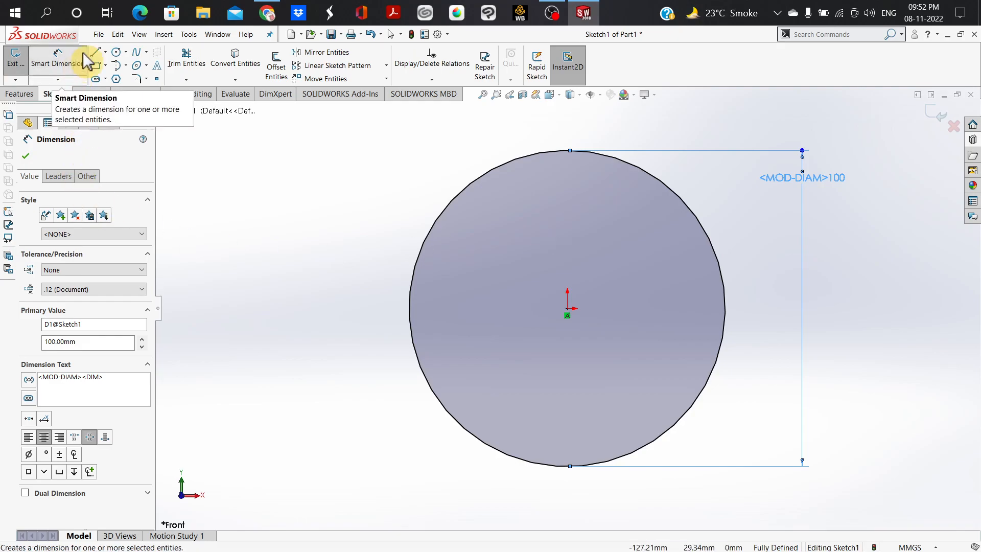
pyautogui.click(940, 115)
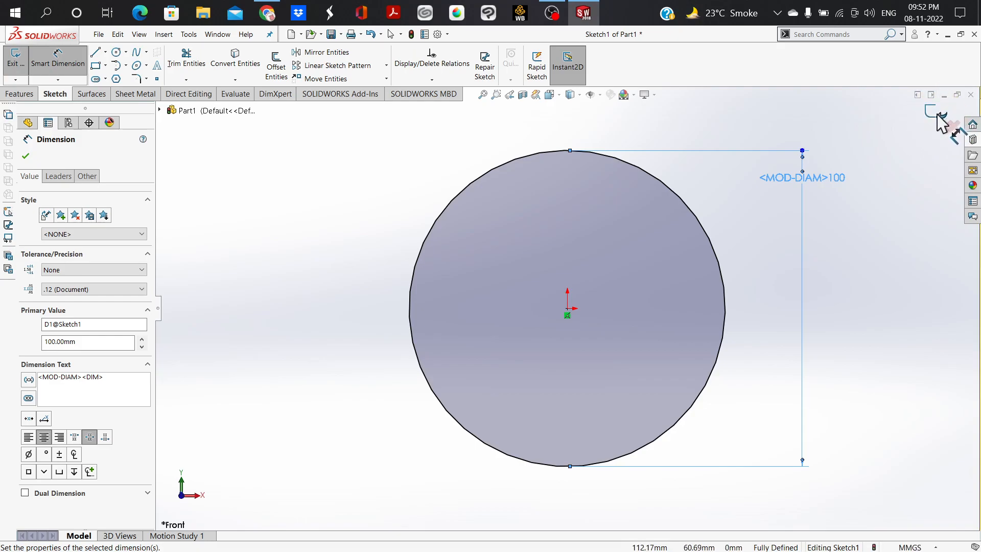
pyautogui.click(939, 114)
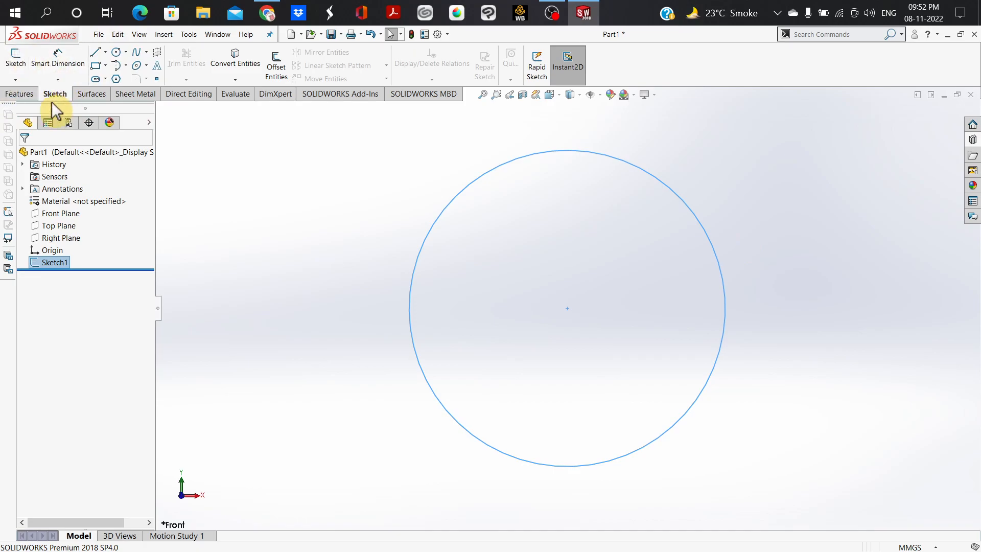
# Step: Extrude the circle sketch as a boss with a blind depth of 700 mm
pyautogui.click(20, 88)
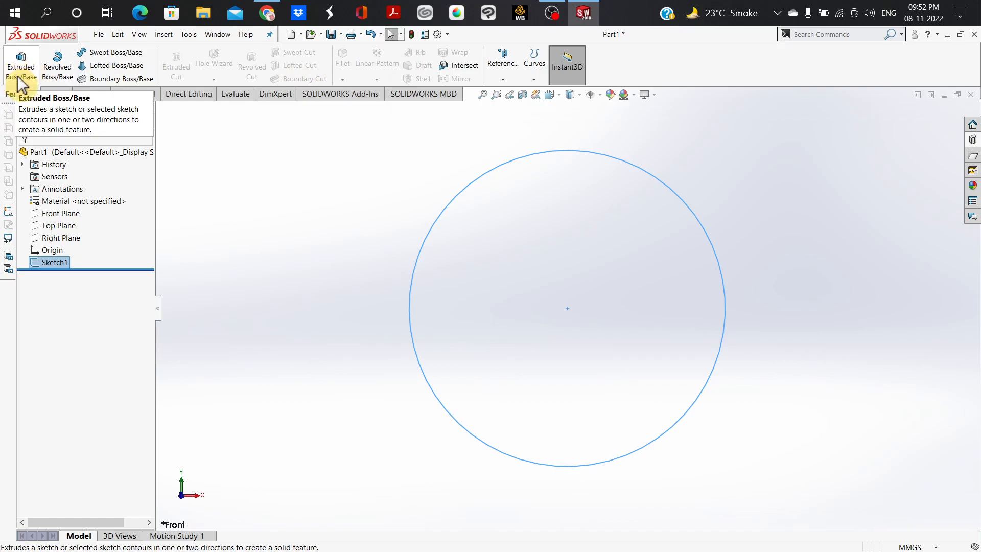
pyautogui.click(24, 73)
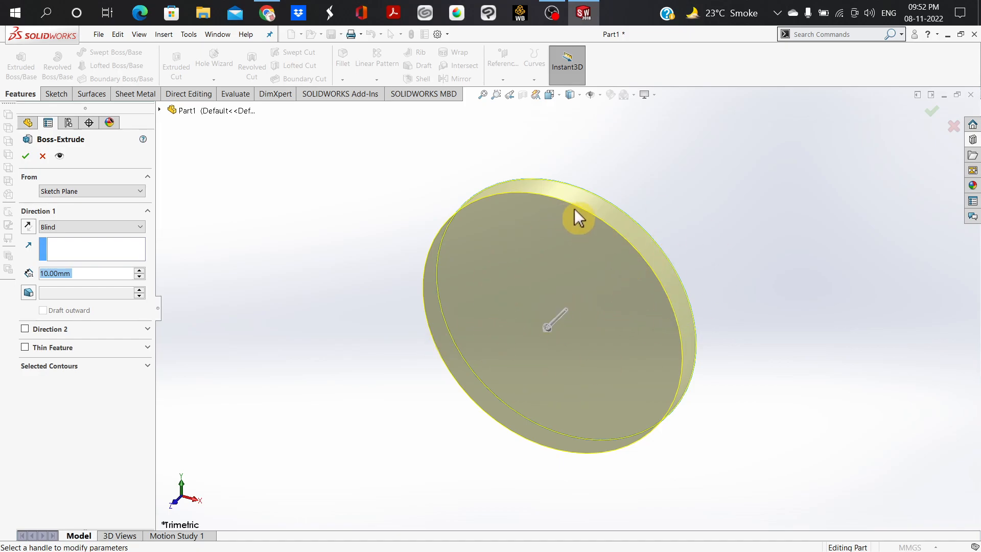
pyautogui.moveTo(698, 316)
pyautogui.mouseDown(button='middle')
pyautogui.moveTo(652, 322)
pyautogui.moveTo(695, 301)
pyautogui.mouseUp(button='middle')
pyautogui.click(105, 271)
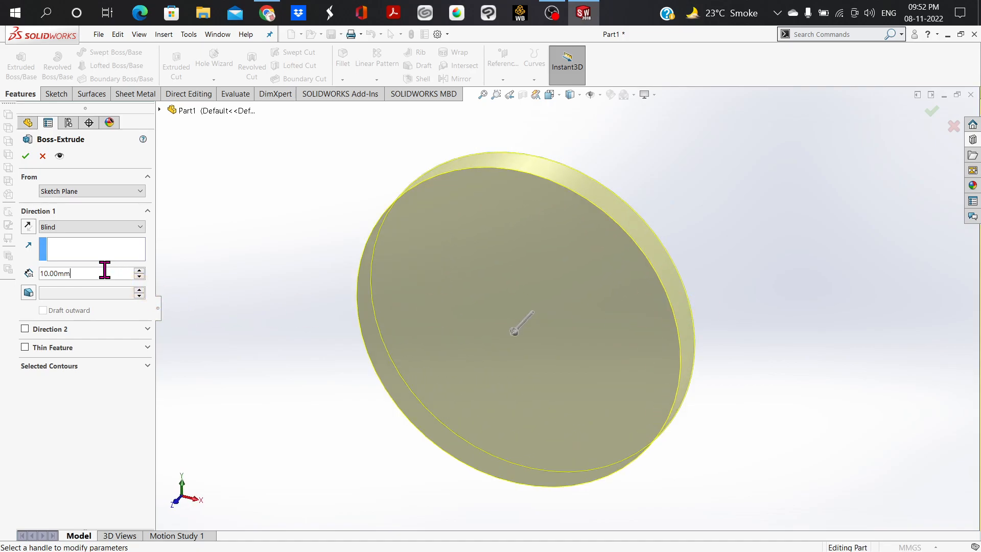
pyautogui.press('BackSpace')
pyautogui.press('BackSpace')
pyautogui.press('BackSpace')
pyautogui.press('BackSpace')
pyautogui.press('BackSpace')
pyautogui.press('BackSpace')
pyautogui.press('BackSpace')
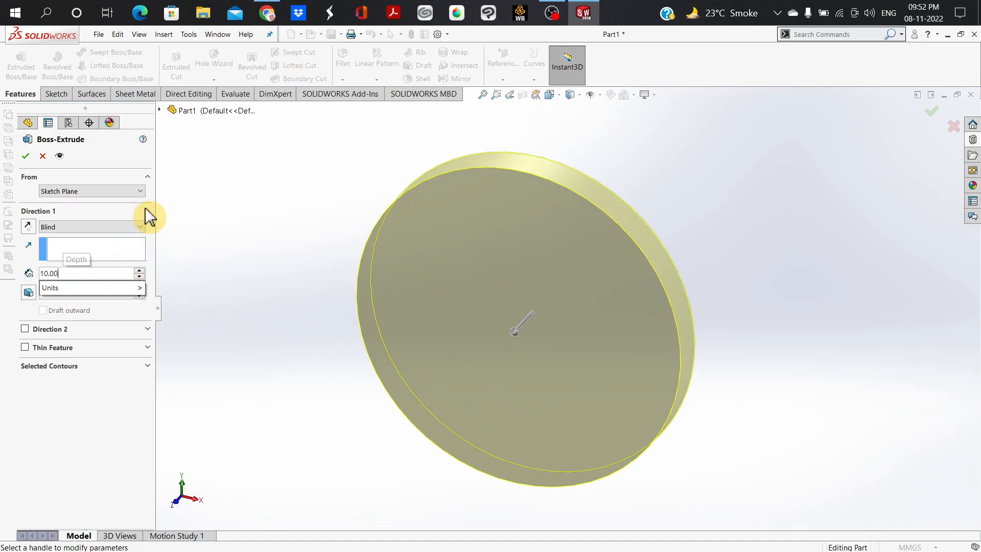
pyautogui.write('1')
pyautogui.press('BackSpace')
pyautogui.write('700mm')
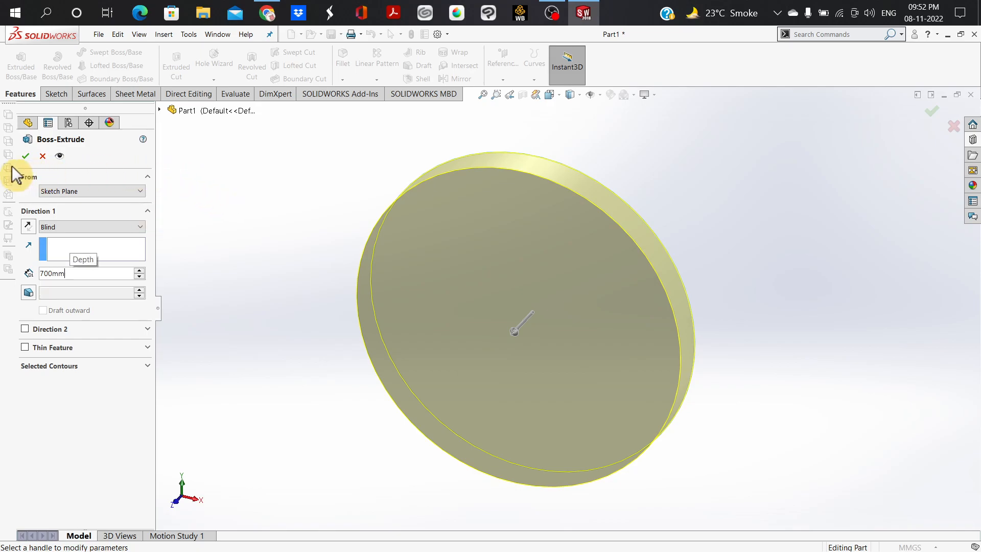
pyautogui.click(26, 159)
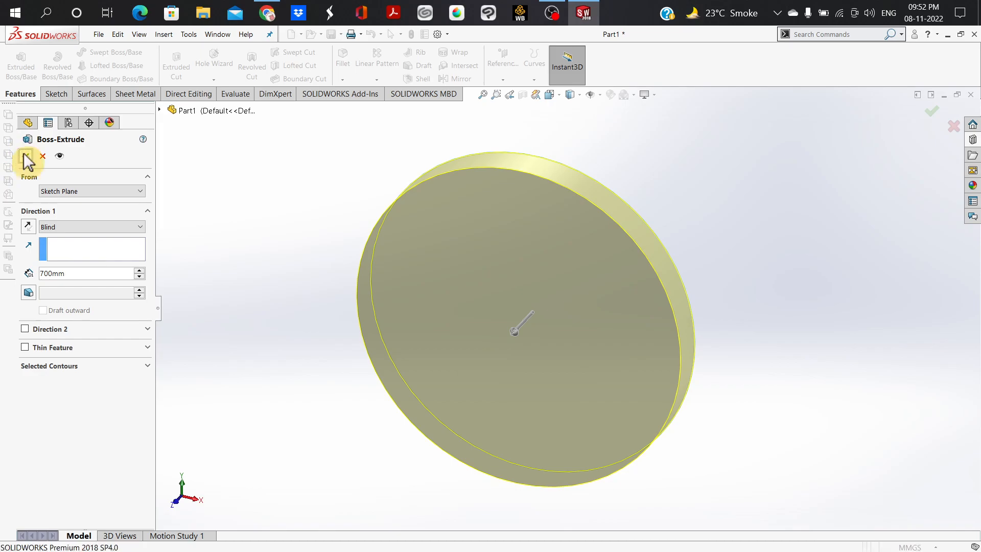
# Step: Fit the whole extruded cylinder in the view and orbit around it to inspect its shape
pyautogui.scroll(5, 506, 395)
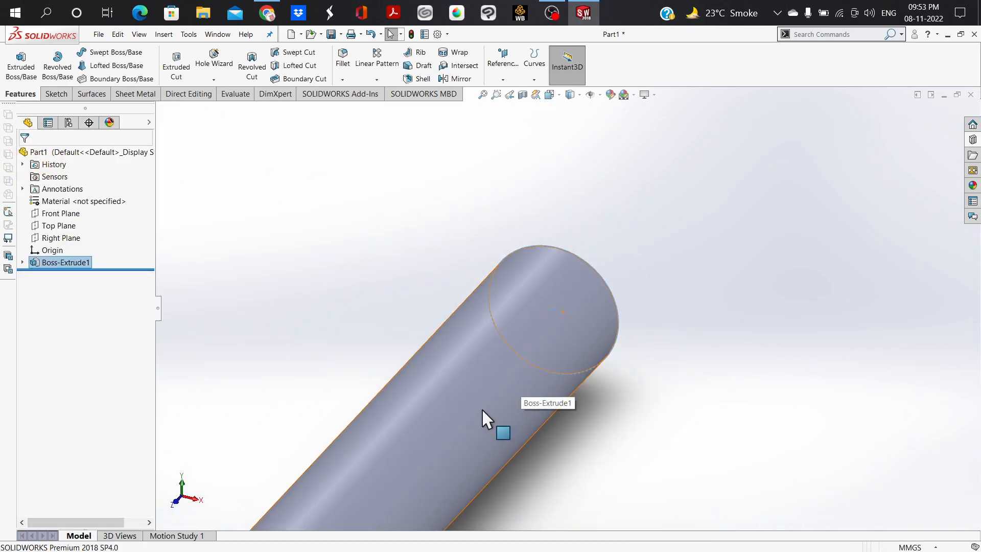
pyautogui.moveTo(259, 303); pyautogui.dragTo(424, 217, button='middle')
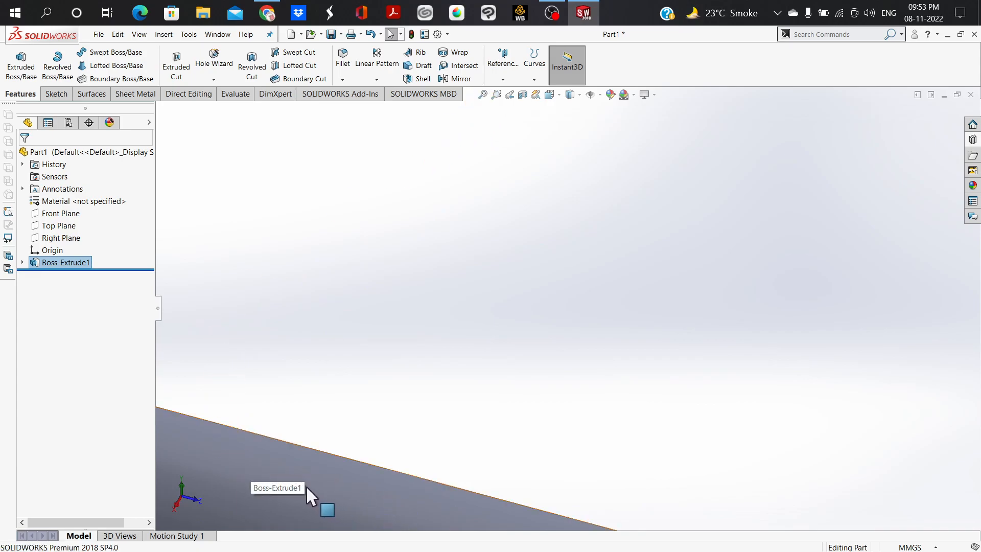
pyautogui.moveTo(305, 495); pyautogui.dragTo(279, 432, button='middle')
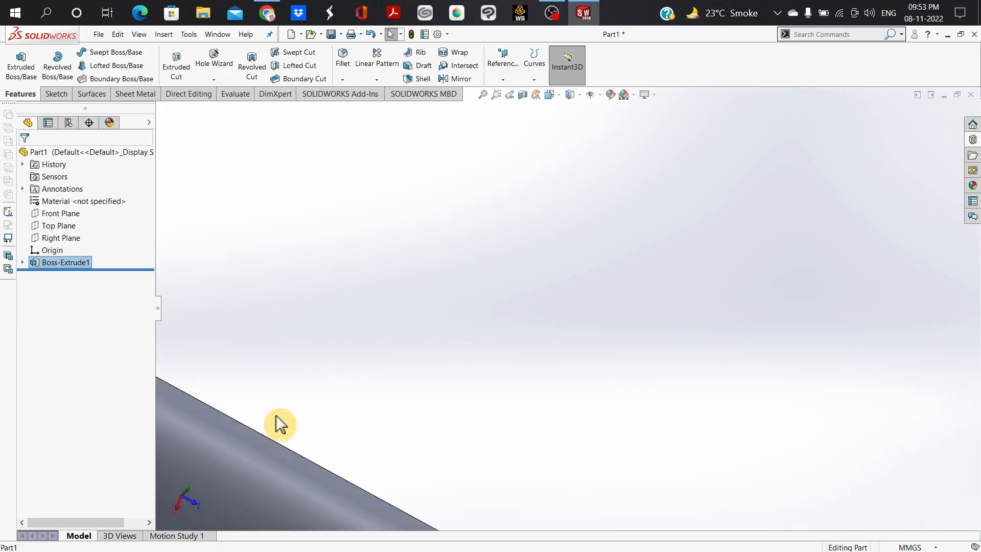
pyautogui.click(485, 97)
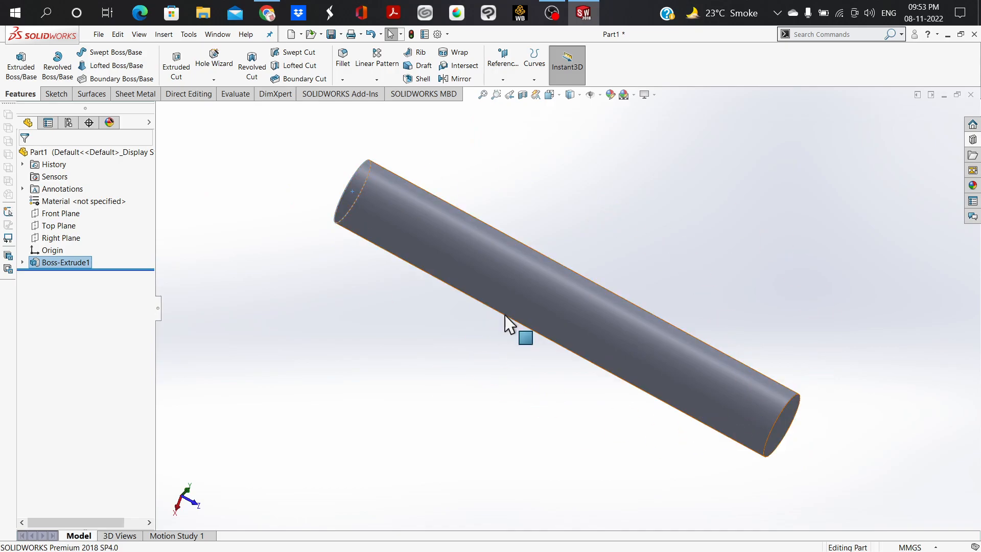
pyautogui.moveTo(522, 407); pyautogui.dragTo(505, 386, button='middle')
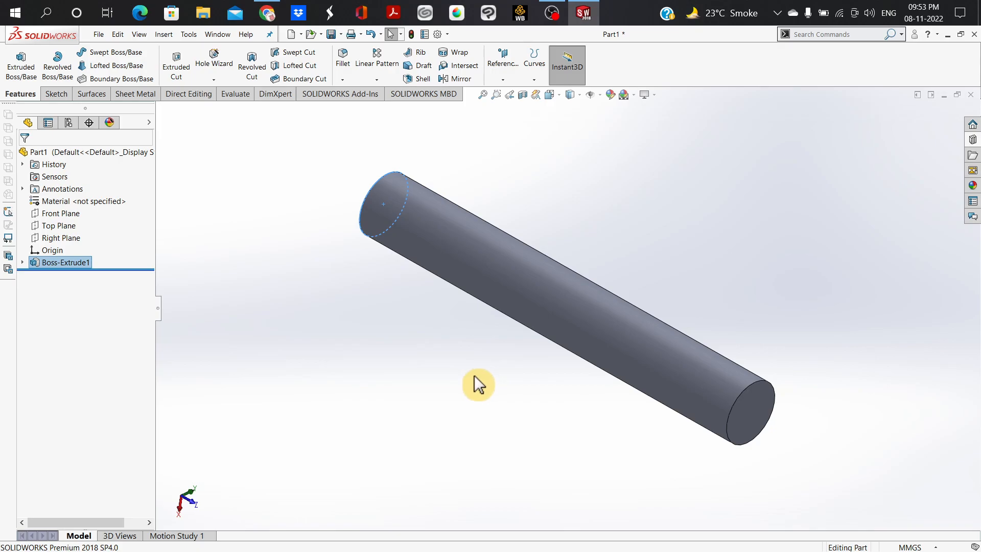
# Step: Inspect the cylinder from several directions by rotating, panning and rolling the view, and return to selection mode
pyautogui.moveTo(463, 376); pyautogui.dragTo(468, 299, button='middle')
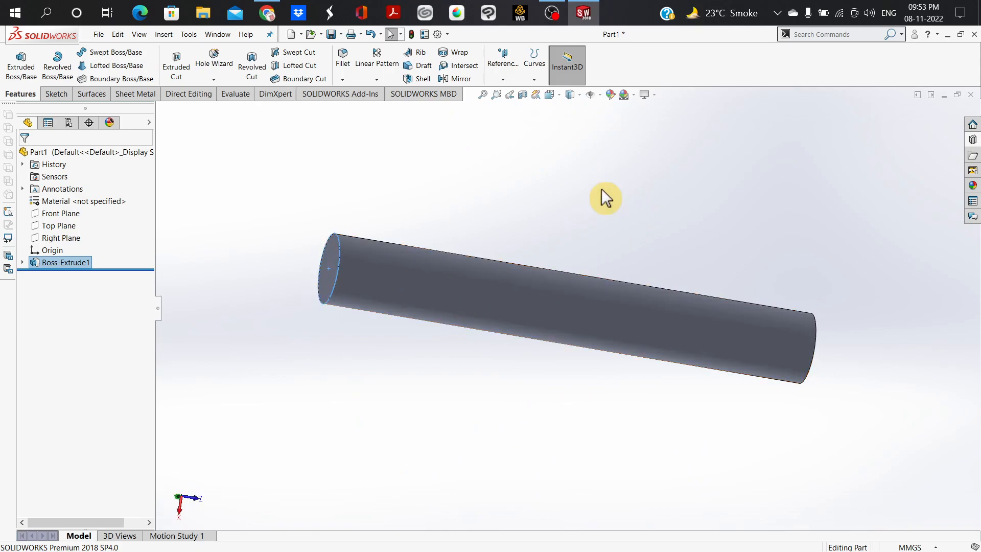
pyautogui.rightClick(455, 165)
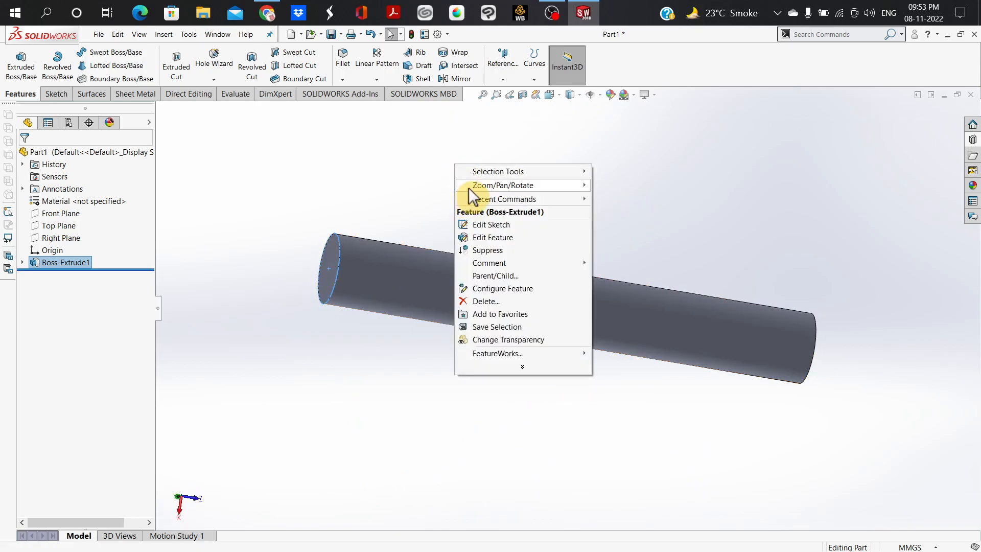
pyautogui.moveTo(469, 187)
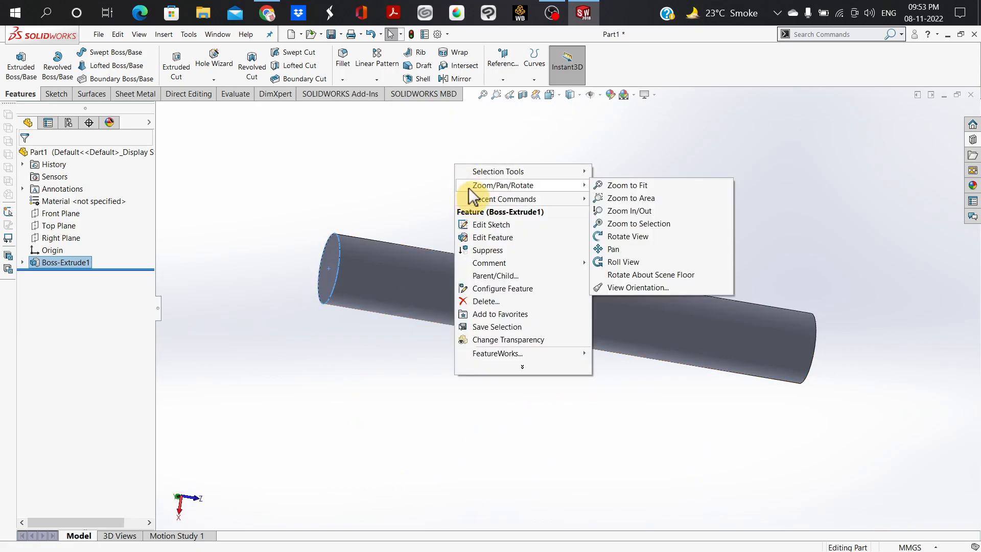
pyautogui.click(609, 237)
pyautogui.moveTo(607, 242); pyautogui.dragTo(655, 393)
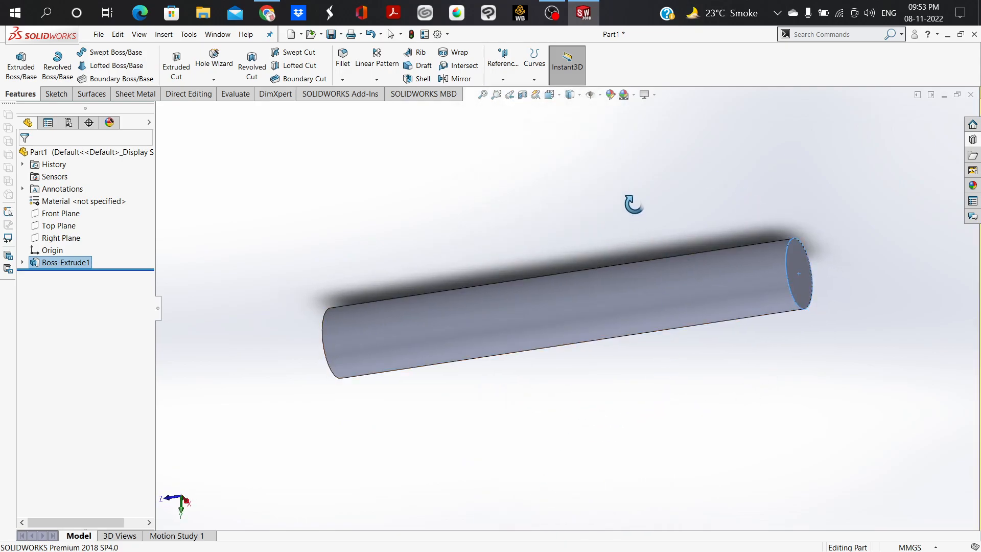
pyautogui.rightClick(635, 204)
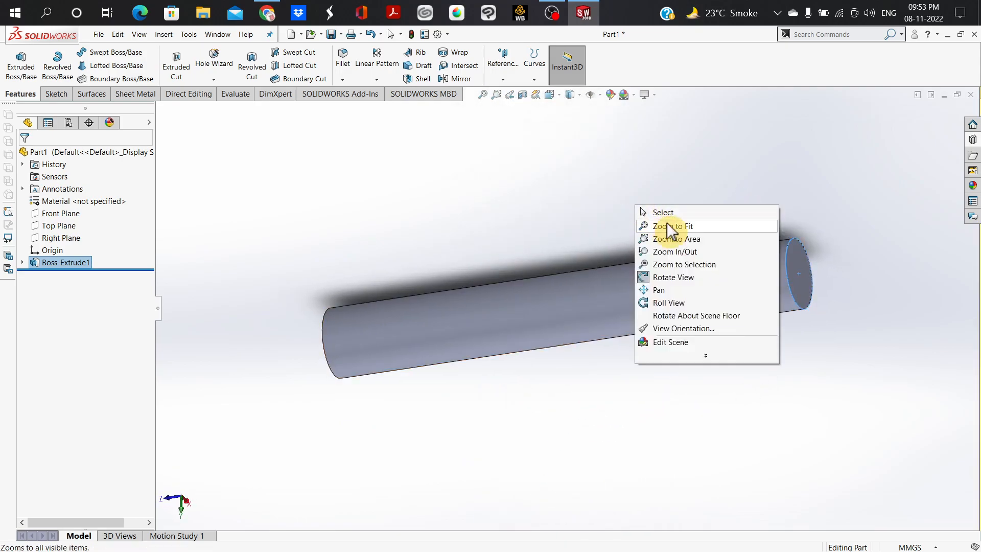
pyautogui.click(737, 289)
pyautogui.moveTo(708, 284); pyautogui.dragTo(585, 221)
pyautogui.rightClick(566, 185)
pyautogui.click(595, 276)
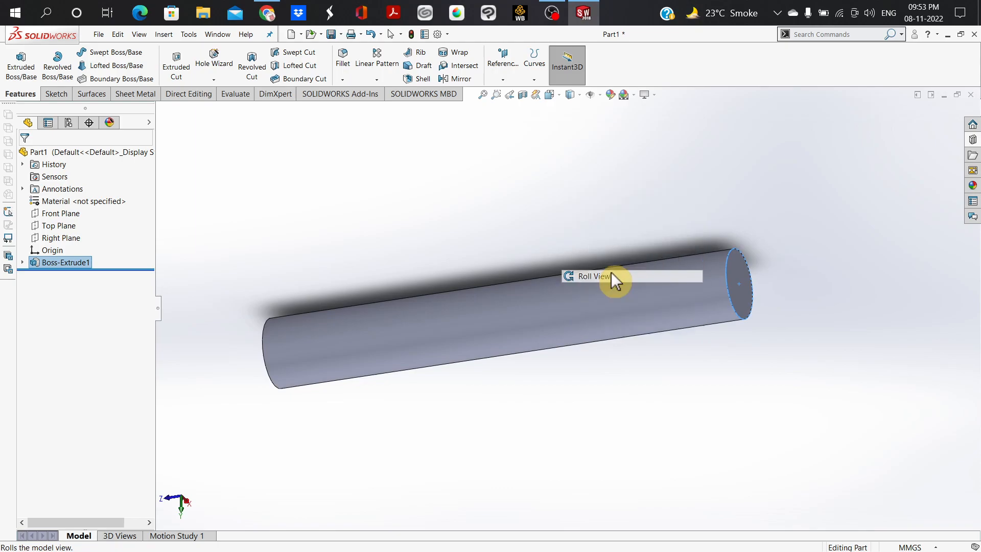
pyautogui.moveTo(714, 298); pyautogui.dragTo(596, 271)
pyautogui.rightClick(626, 227)
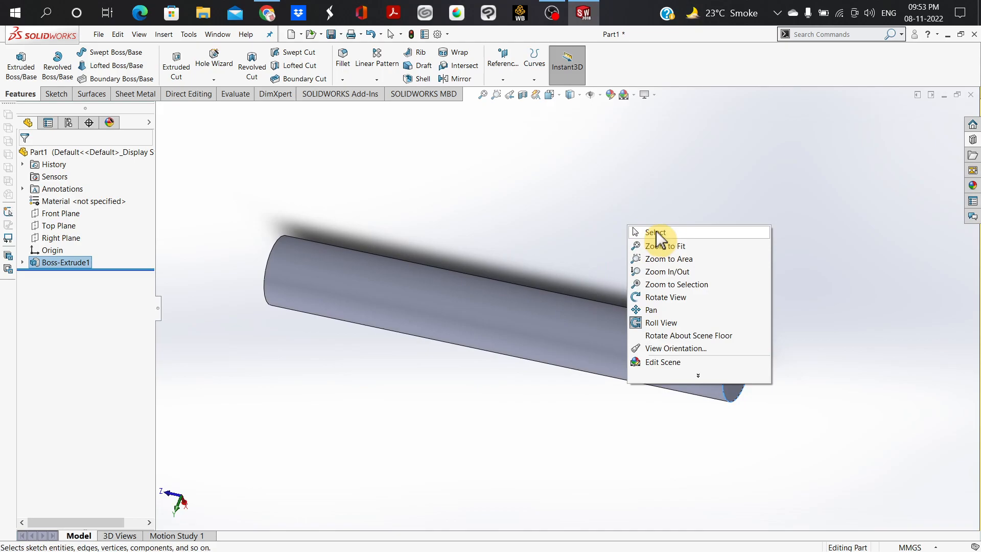
pyautogui.click(657, 232)
# Step: Start a sketch on the cylinder's flat end face and orient the view normal to the first circle sketch
pyautogui.moveTo(733, 295); pyautogui.dragTo(775, 338, button='middle')
pyautogui.scroll(-1, 782, 339)
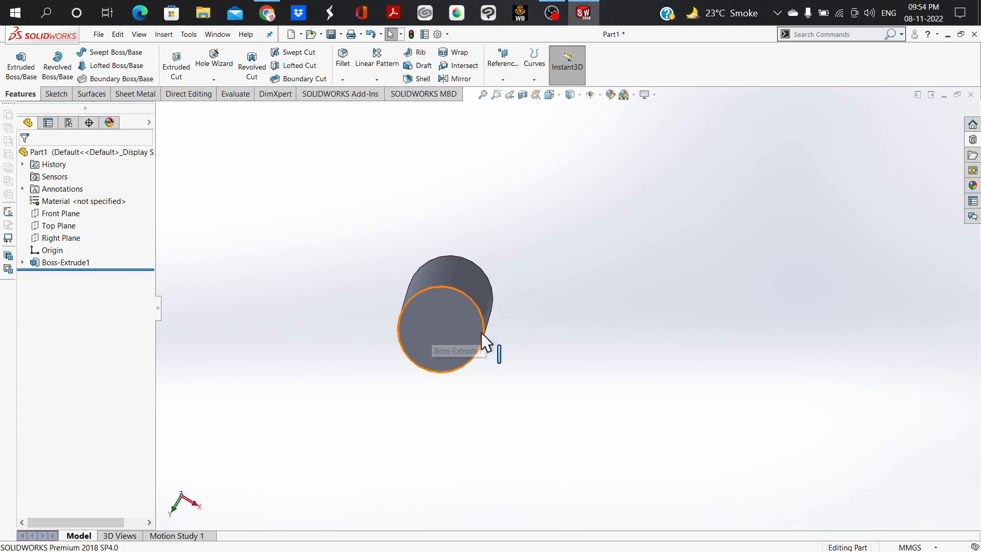
pyautogui.scroll(-1, 455, 367)
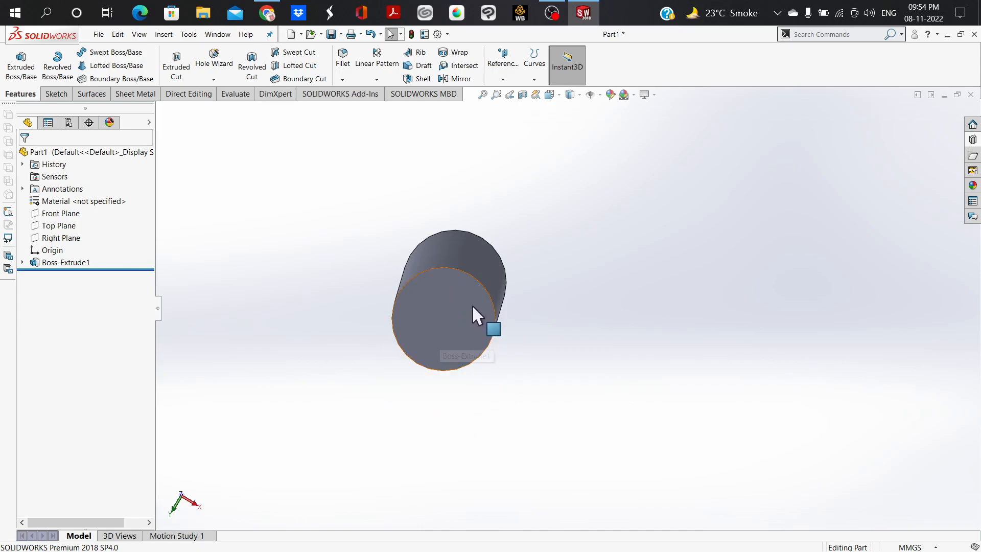
pyautogui.moveTo(542, 339); pyautogui.dragTo(547, 366, button='middle')
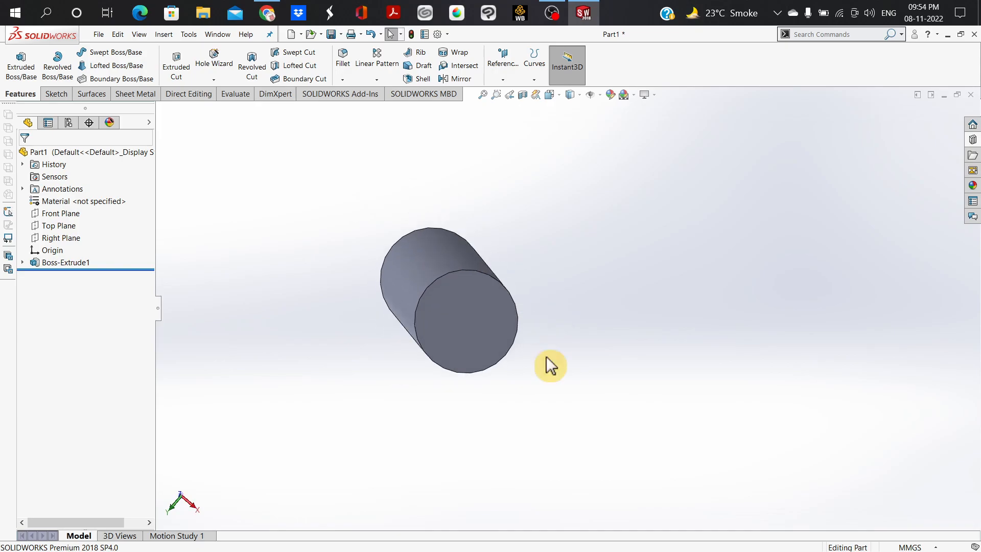
pyautogui.click(473, 309)
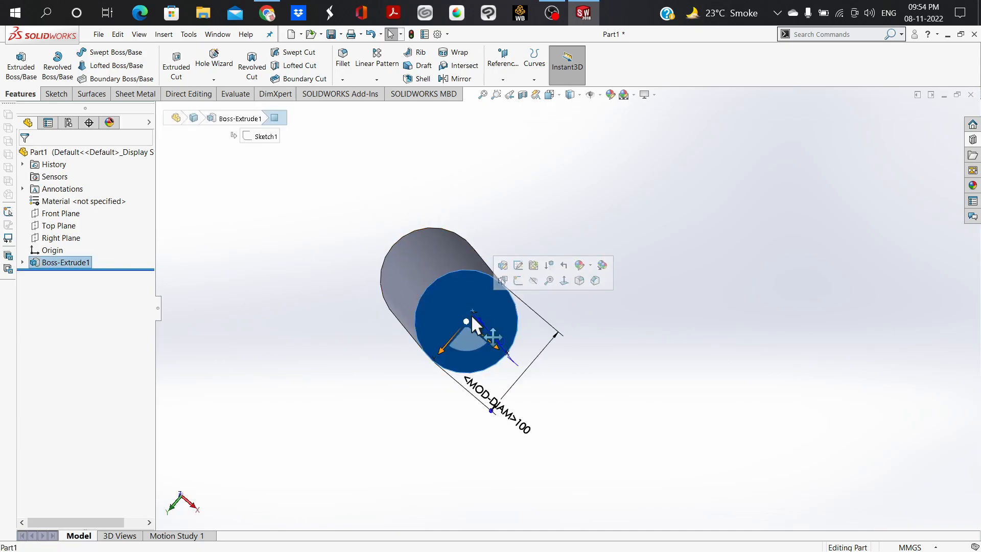
pyautogui.click(518, 281)
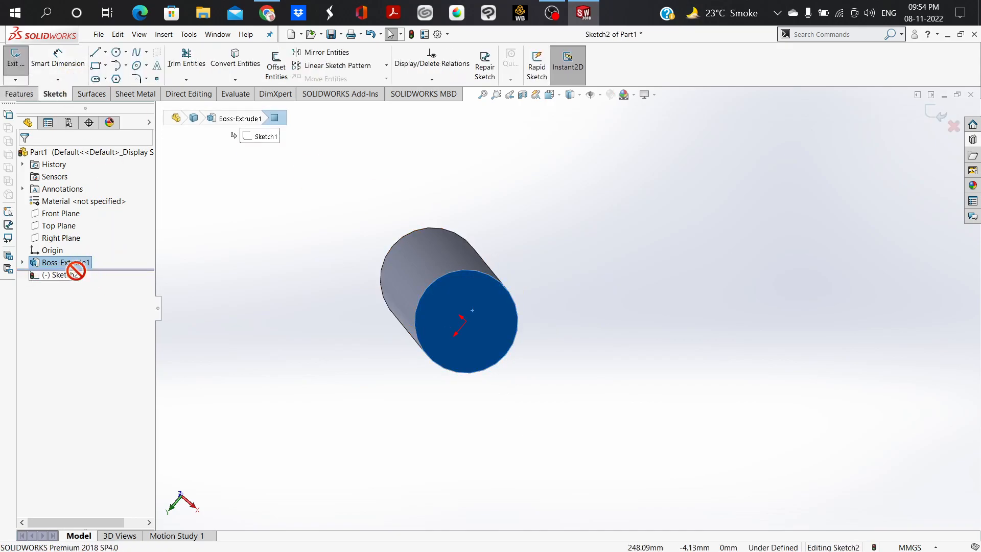
pyautogui.click(81, 262)
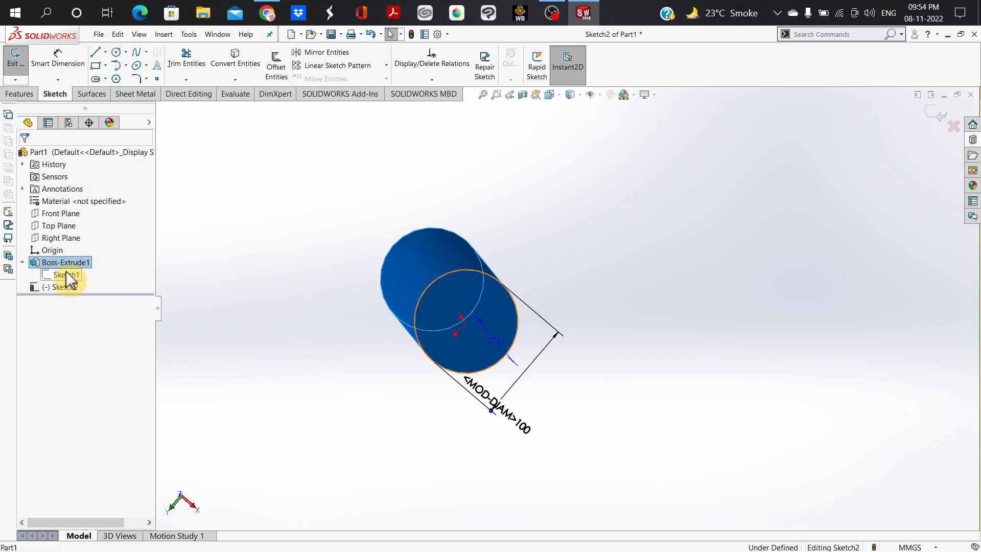
pyautogui.click(66, 274)
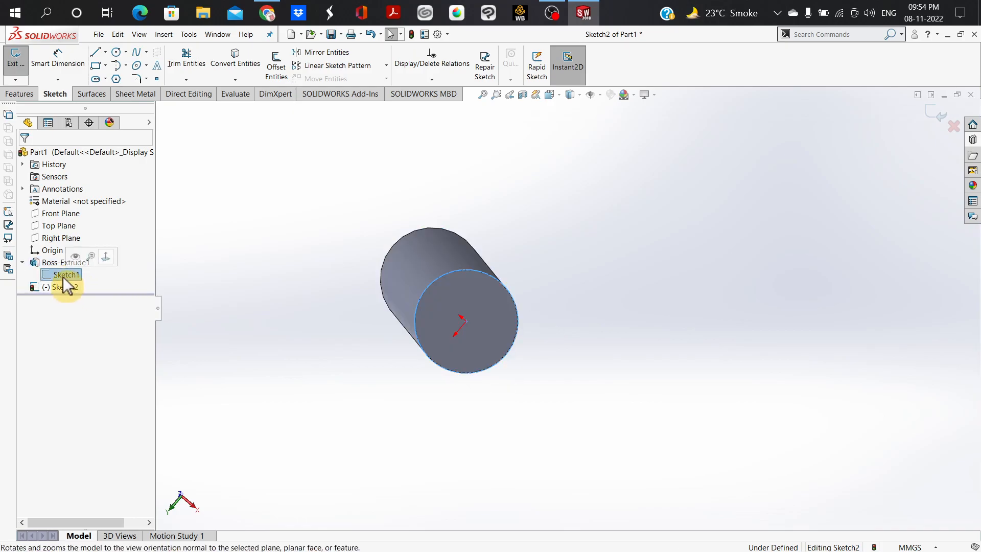
pyautogui.click(110, 258)
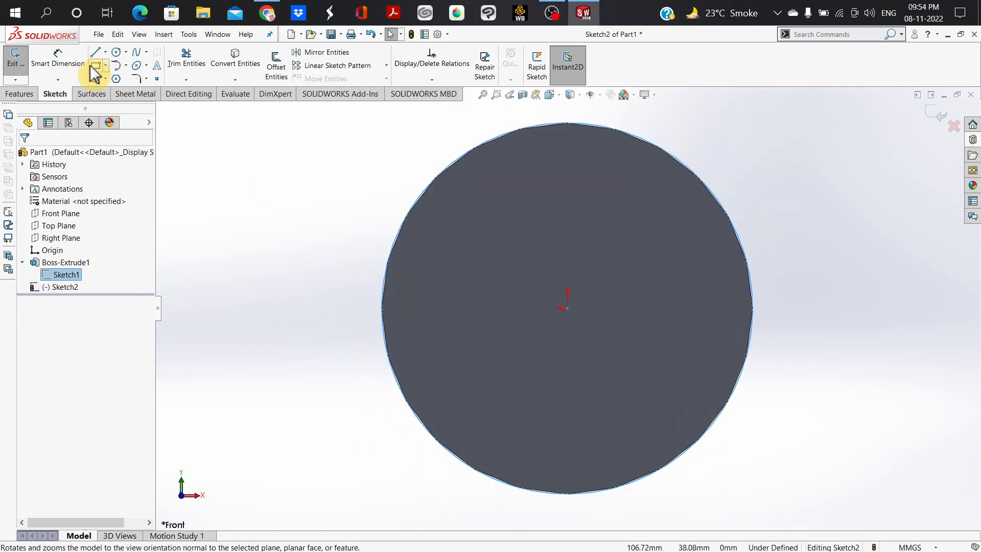
# Step: Sketch a circle centred on the origin inside the end face with a radius of about 42 mm
pyautogui.click(116, 53)
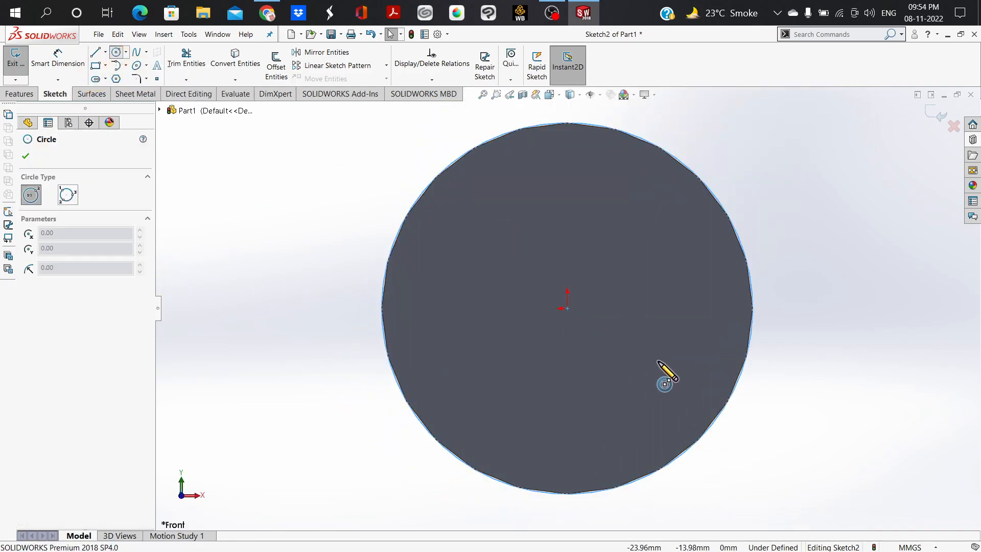
pyautogui.click(568, 308)
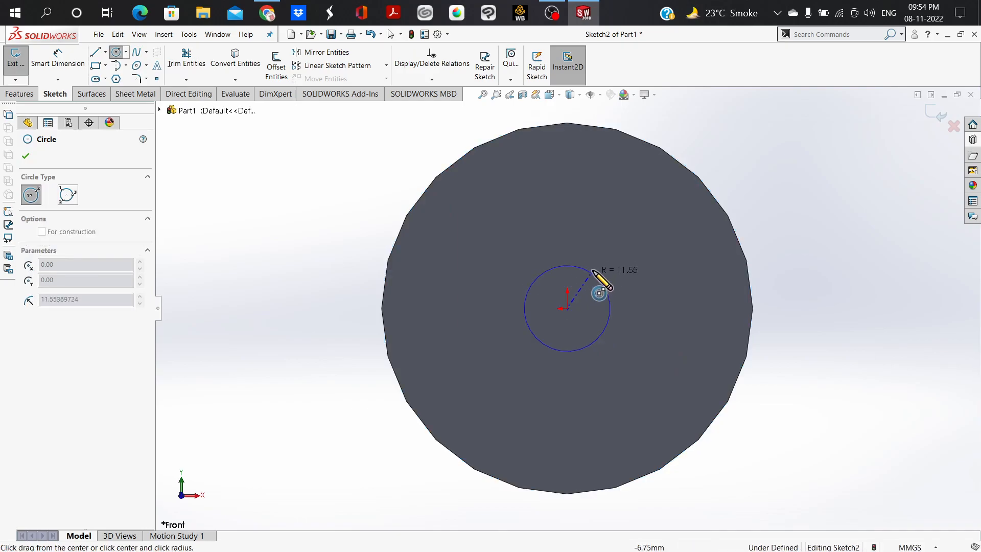
pyautogui.click(683, 204)
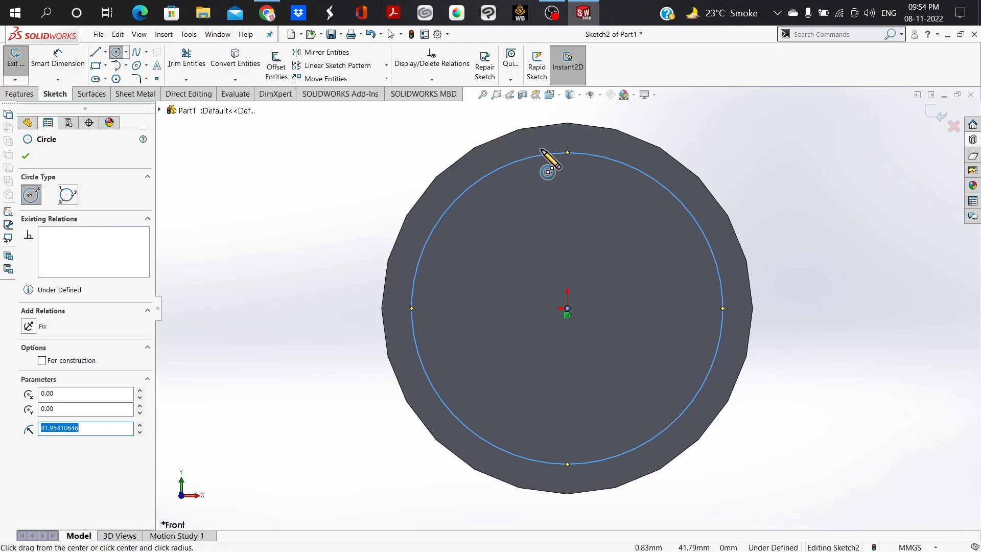
# Step: Cut-extrude the inner circle into the cylinder with a blind depth of 750 mm and undo the cut
pyautogui.click(21, 95)
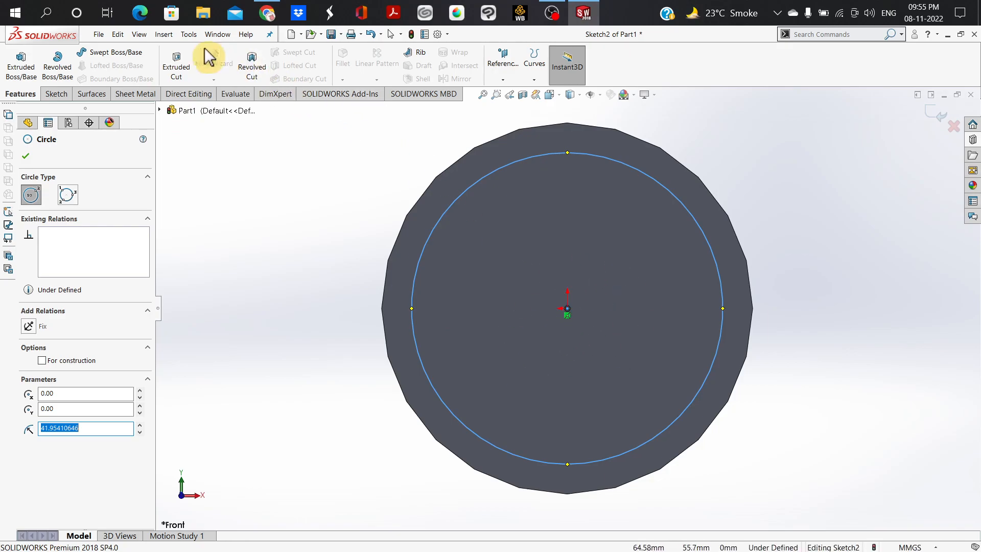
pyautogui.click(180, 71)
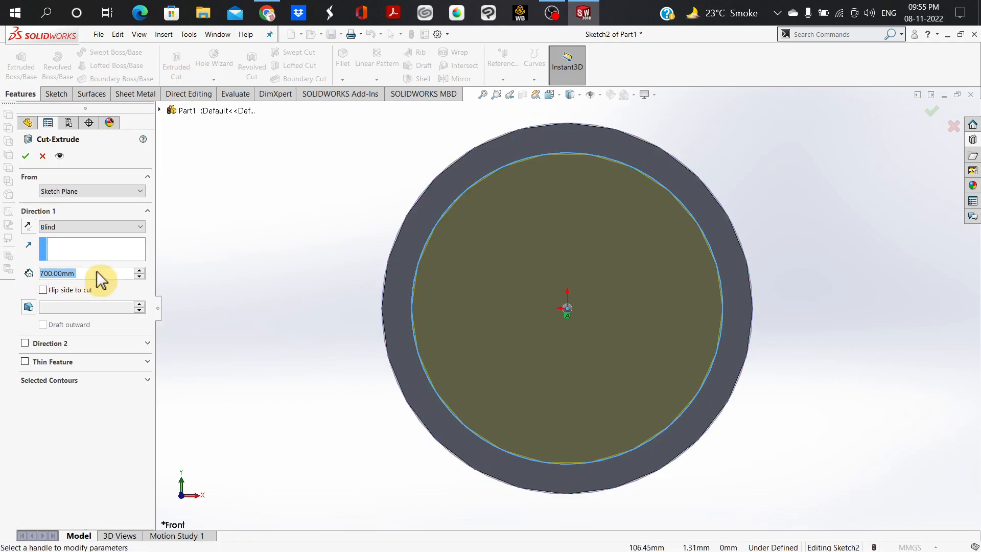
pyautogui.moveTo(767, 452); pyautogui.dragTo(551, 431, button='middle')
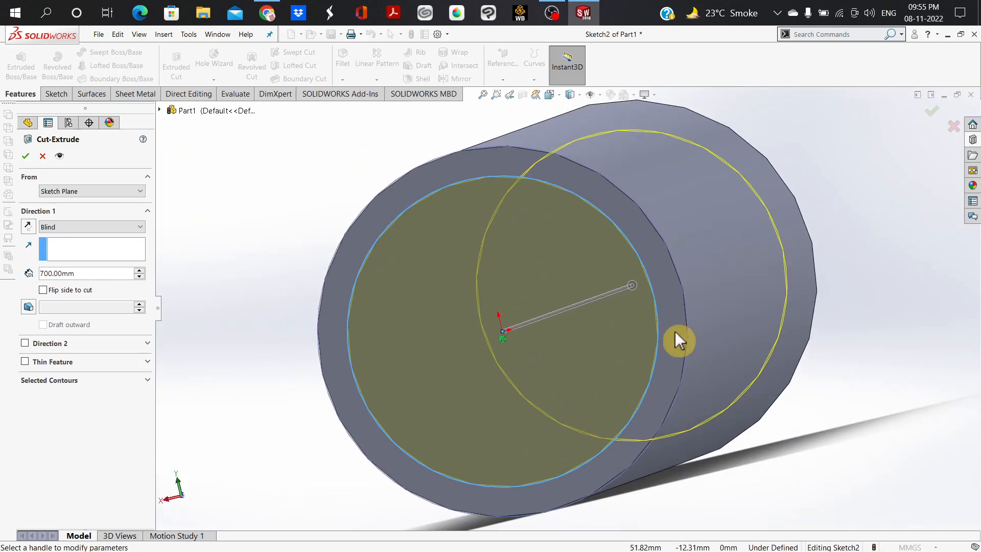
pyautogui.click(104, 274)
pyautogui.click(105, 274)
pyautogui.press('BackSpace')
pyautogui.press('BackSpace')
pyautogui.press('BackSpace')
pyautogui.press('BackSpace')
pyautogui.press('BackSpace')
pyautogui.press('BackSpace')
pyautogui.press('BackSpace')
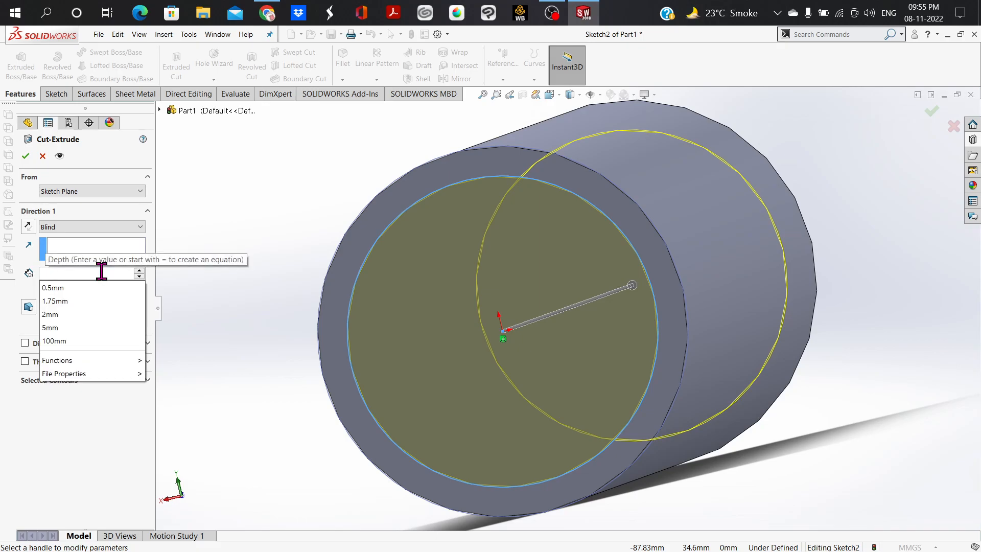
pyautogui.write('750')
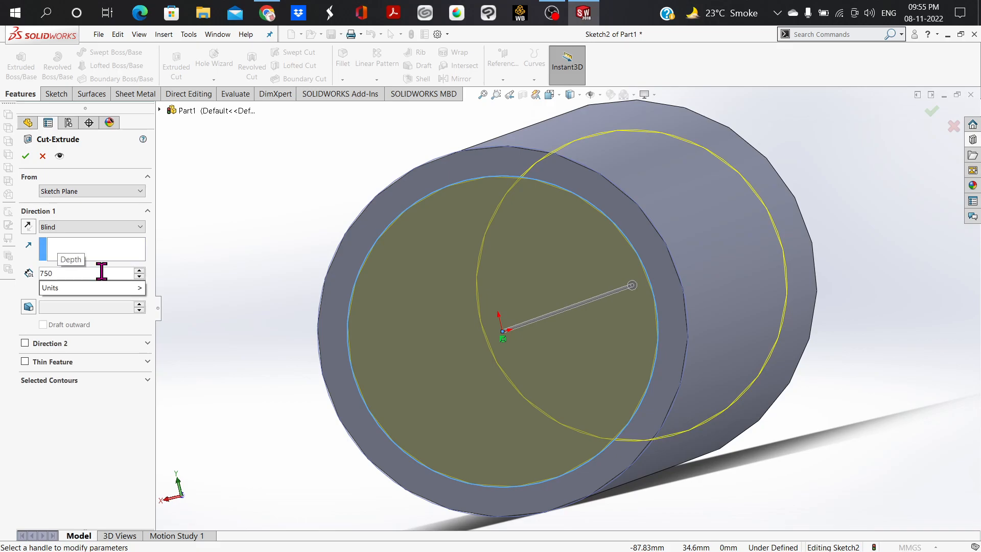
pyautogui.write('mm')
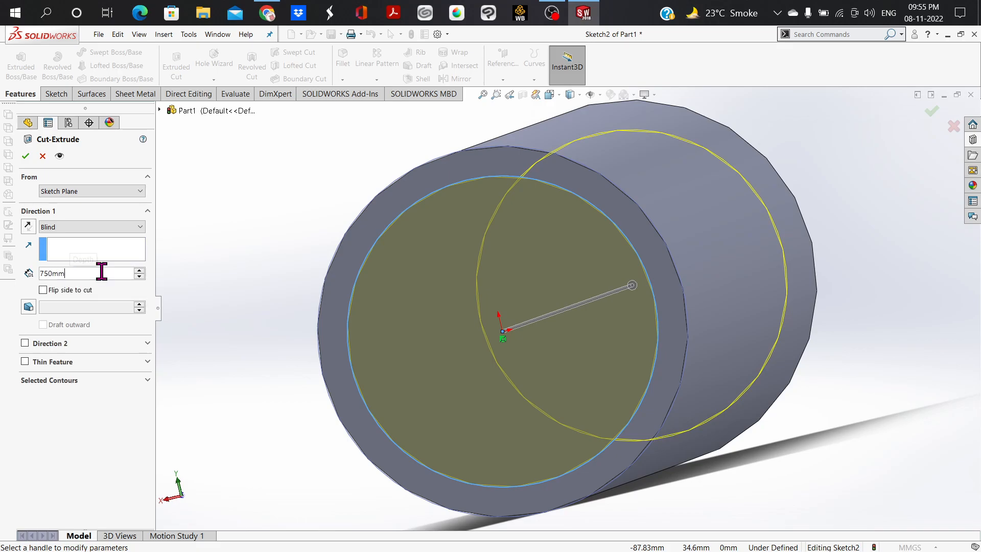
pyautogui.press('Return')
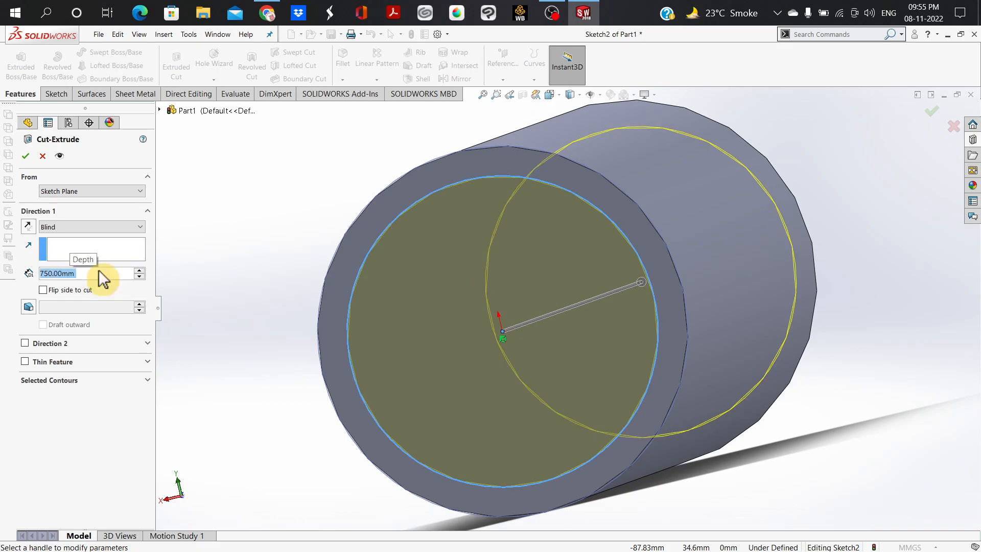
pyautogui.click(25, 157)
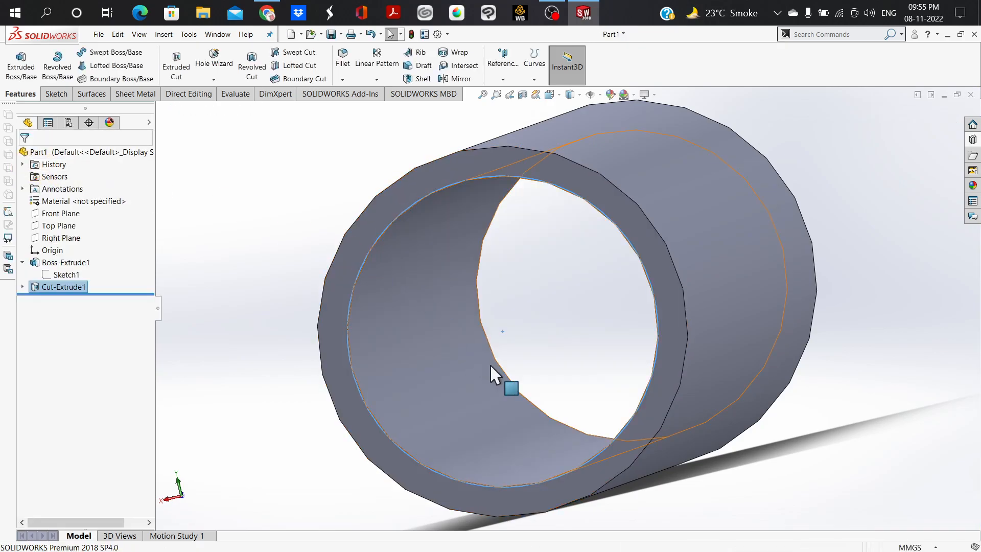
pyautogui.moveTo(735, 482)
pyautogui.mouseDown(button='middle')
pyautogui.moveTo(735, 470)
pyautogui.moveTo(719, 479)
pyautogui.mouseUp(button='middle')
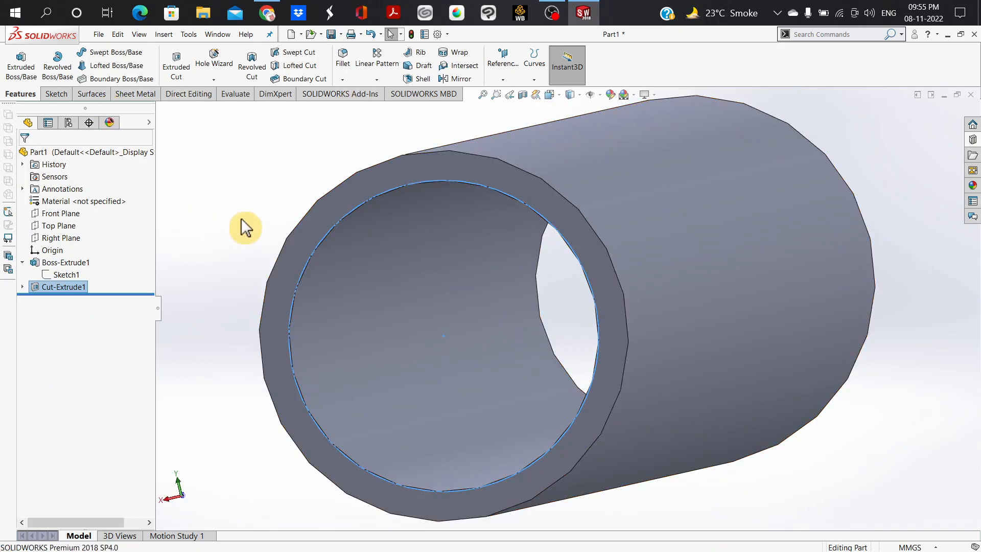
pyautogui.hotkey('ctrl', 'z')
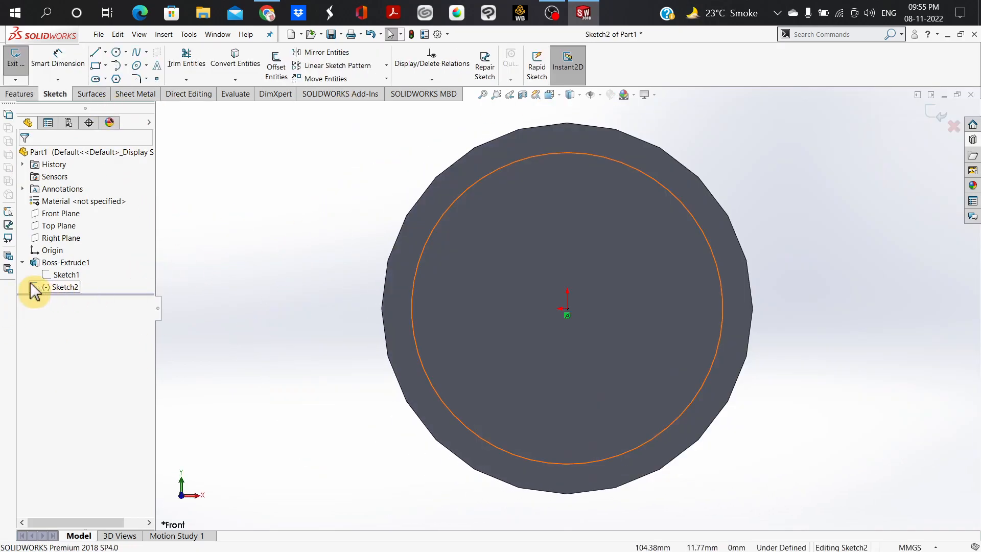
# Step: Cut-extrude the inner circle into the cylinder with a blind depth of 600 mm
pyautogui.click(22, 93)
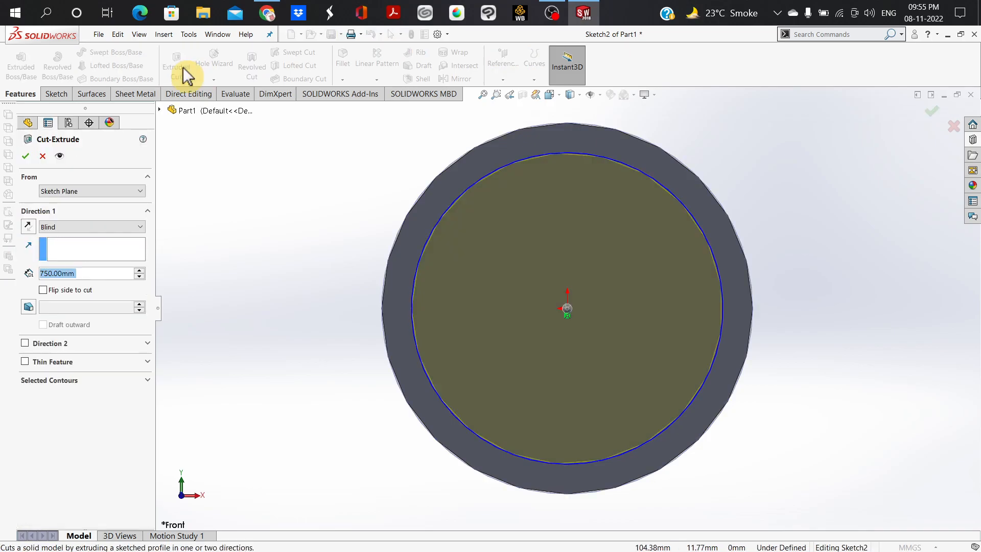
pyautogui.click(82, 273)
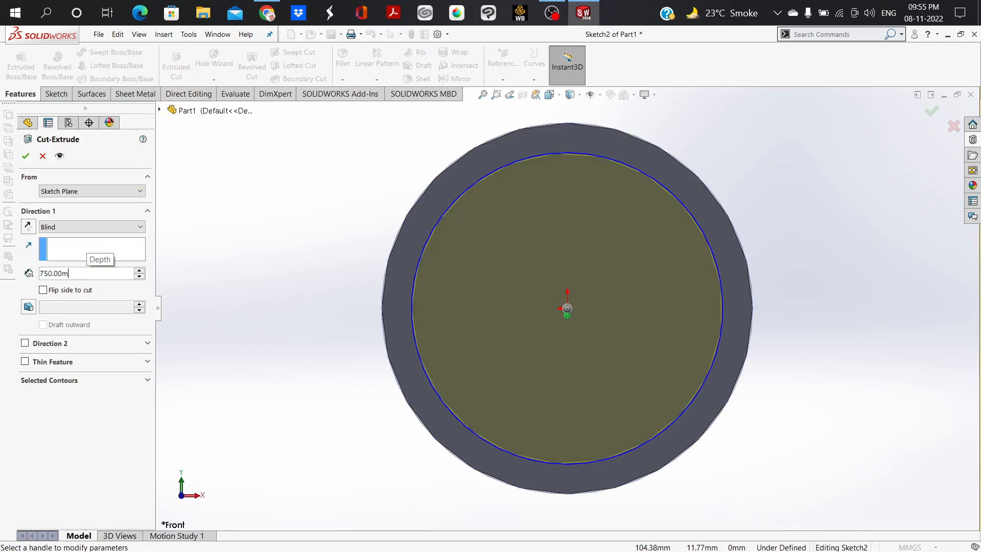
pyautogui.press('BackSpace')
pyautogui.press('BackSpace')
pyautogui.press('BackSpace')
pyautogui.press('BackSpace')
pyautogui.press('BackSpace')
pyautogui.press('BackSpace')
pyautogui.press('BackSpace')
pyautogui.press('BackSpace')
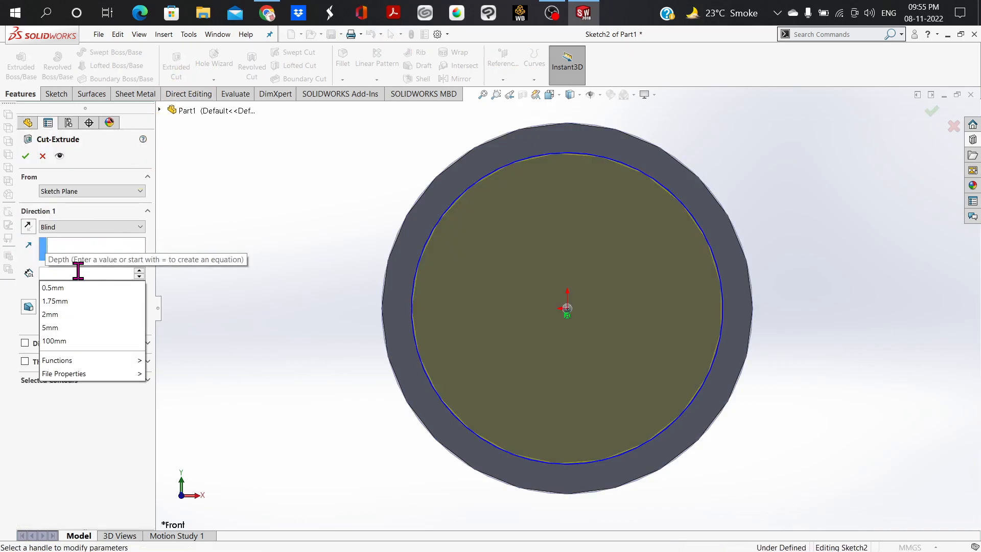
pyautogui.write('600')
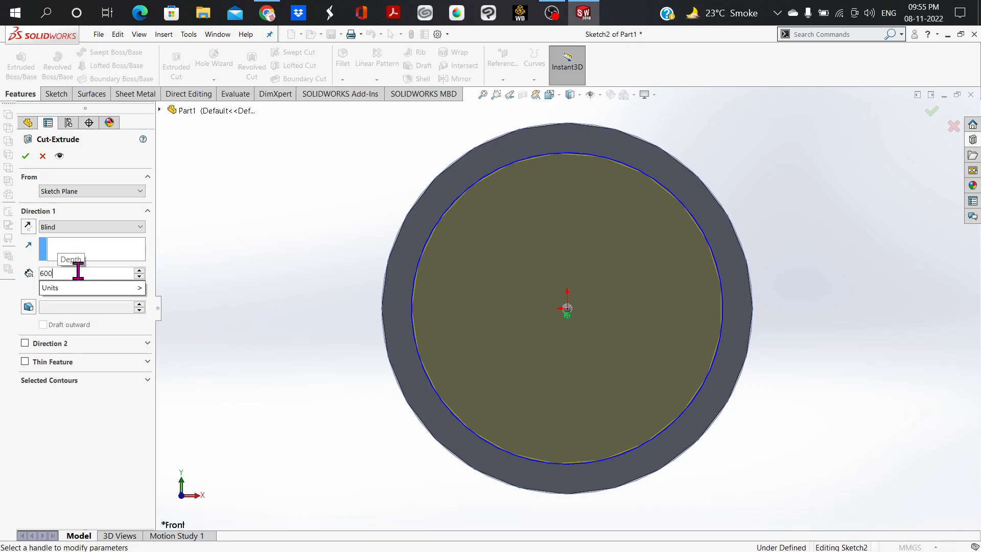
pyautogui.press('Return')
pyautogui.moveTo(859, 495); pyautogui.dragTo(830, 455, button='middle')
pyautogui.click(26, 156)
pyautogui.moveTo(832, 377); pyautogui.dragTo(615, 314, button='middle')
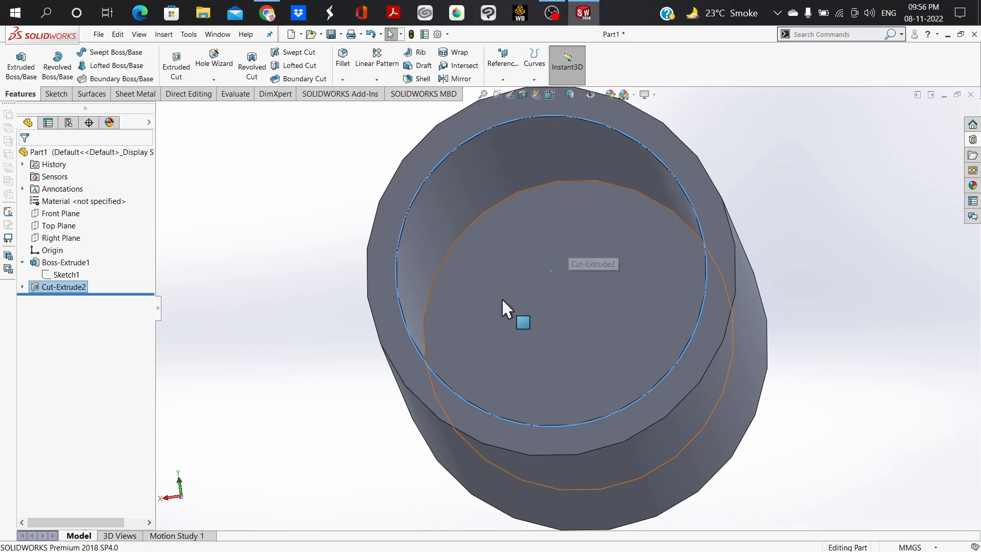
pyautogui.moveTo(578, 374); pyautogui.dragTo(674, 395, button='middle')
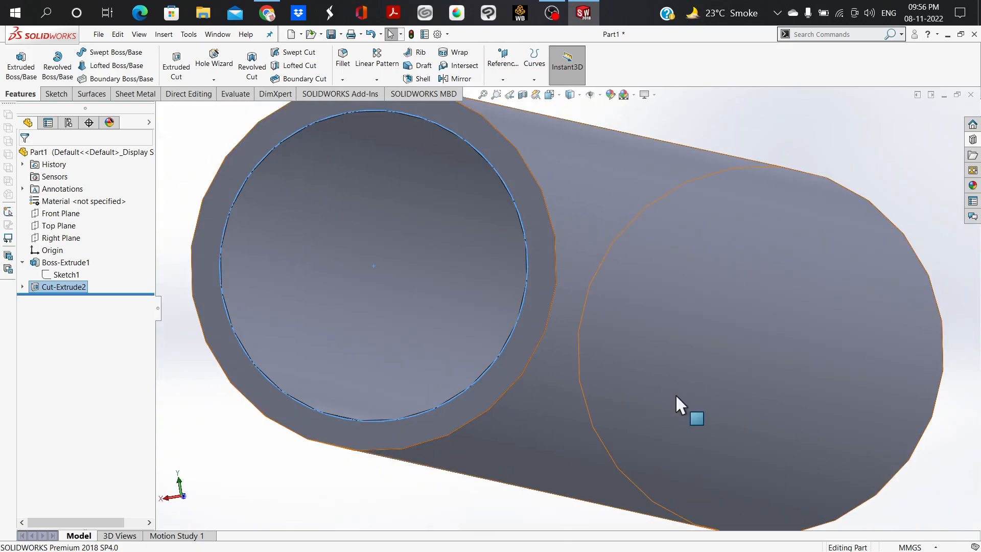
pyautogui.moveTo(542, 247); pyautogui.dragTo(630, 331, button='middle')
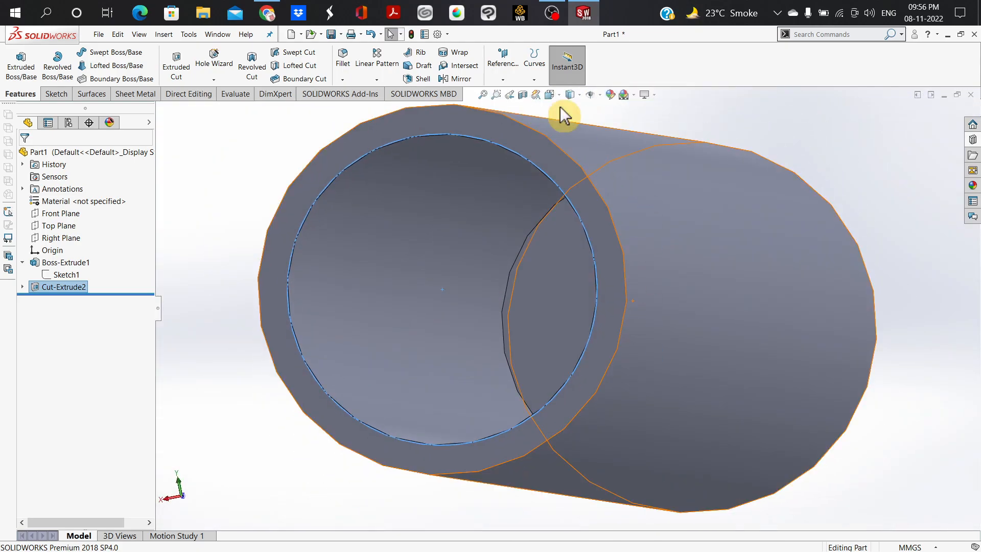
pyautogui.click(522, 96)
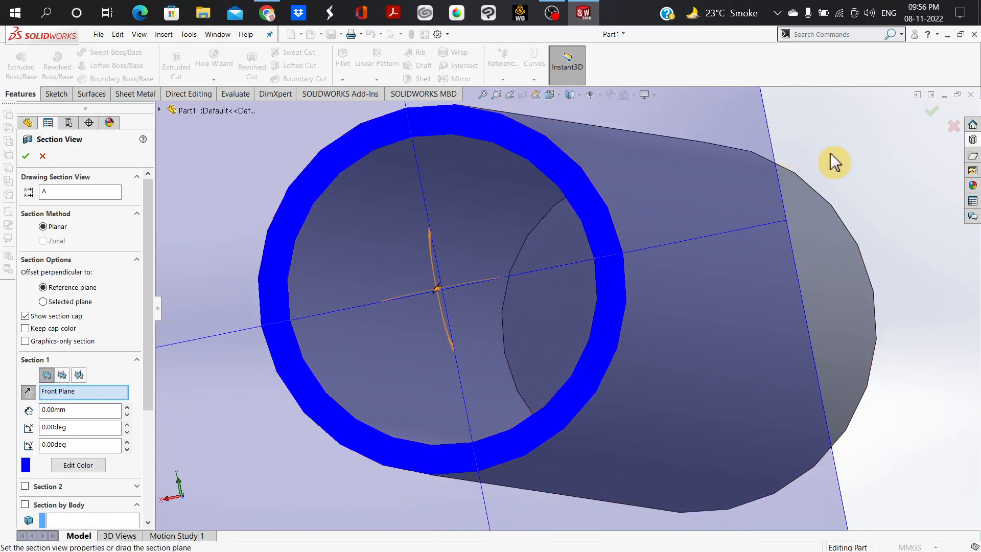
pyautogui.scroll(1, 830, 153)
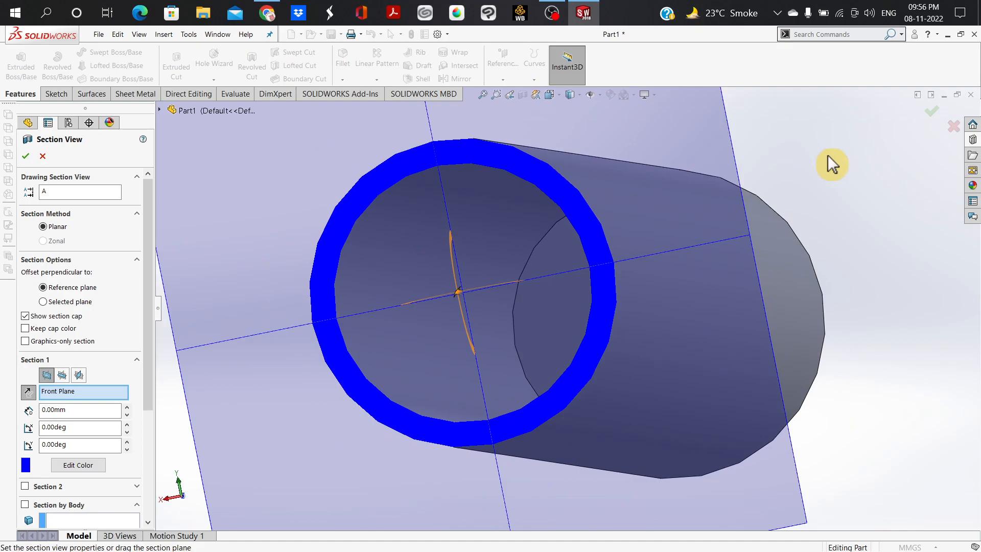
pyautogui.click(954, 125)
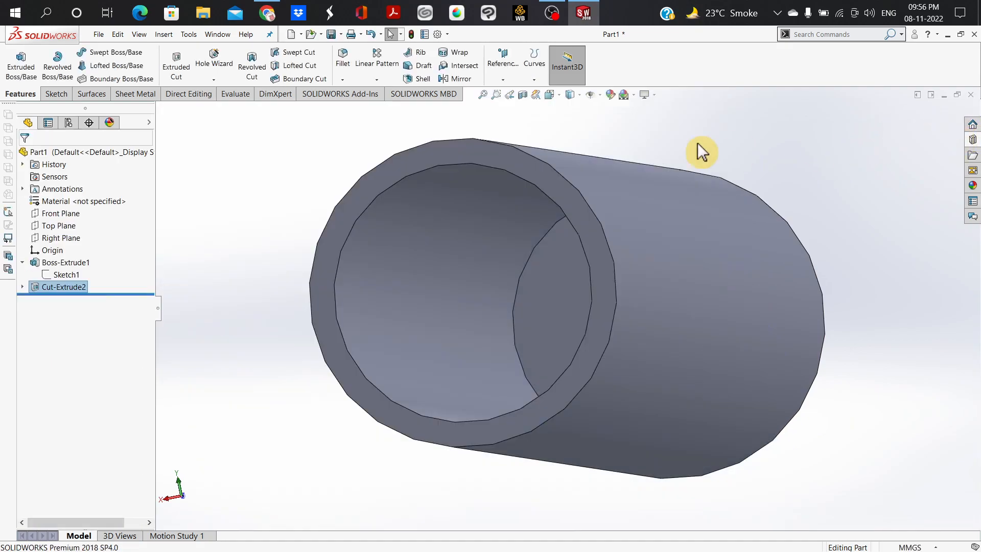
# Step: Inspect the cylinder's blind bore in a section preview through the Top Plane, and cancel the section view
pyautogui.click(521, 96)
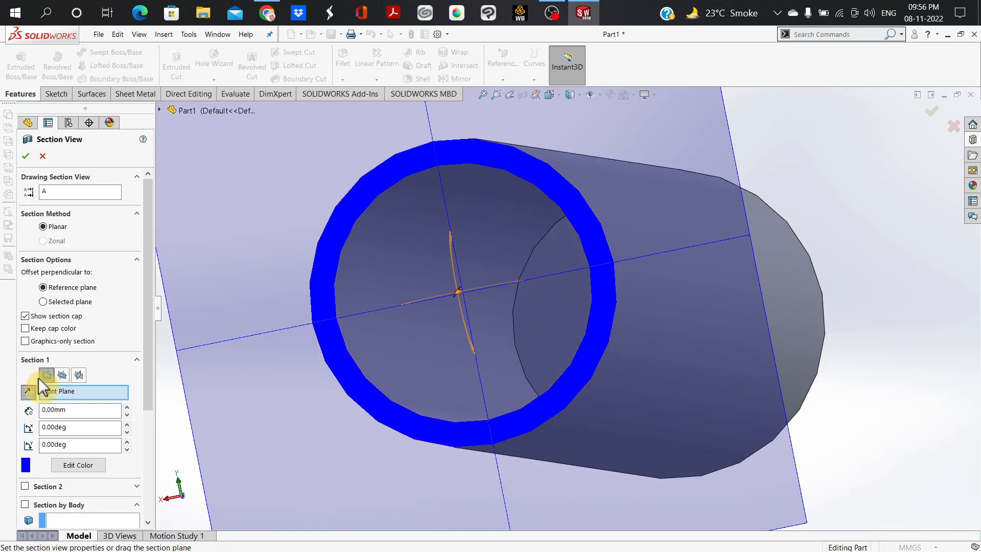
pyautogui.click(57, 377)
pyautogui.moveTo(672, 444); pyautogui.dragTo(615, 346, button='middle')
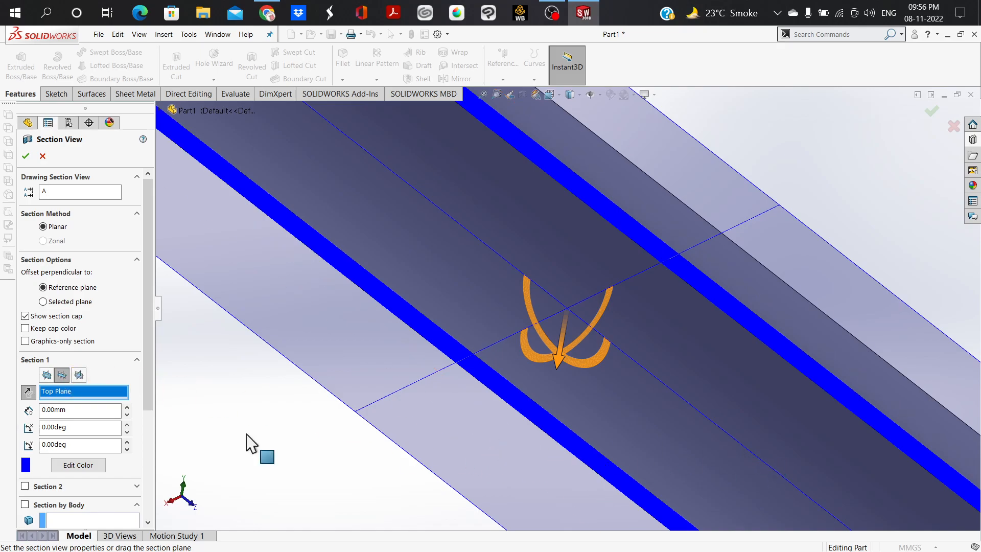
pyautogui.scroll(5, 773, 438)
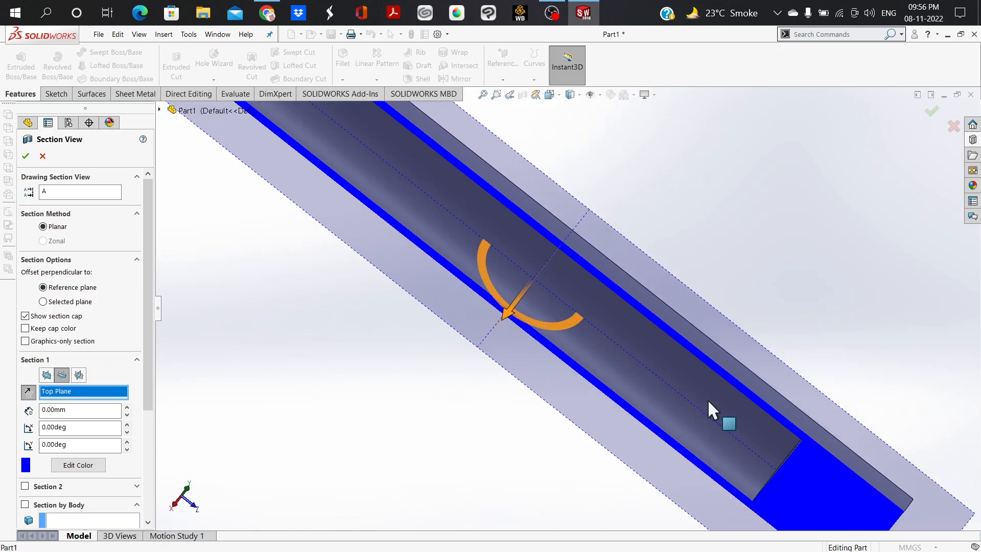
pyautogui.scroll(2, 708, 427)
pyautogui.moveTo(668, 510); pyautogui.dragTo(710, 381, button='middle')
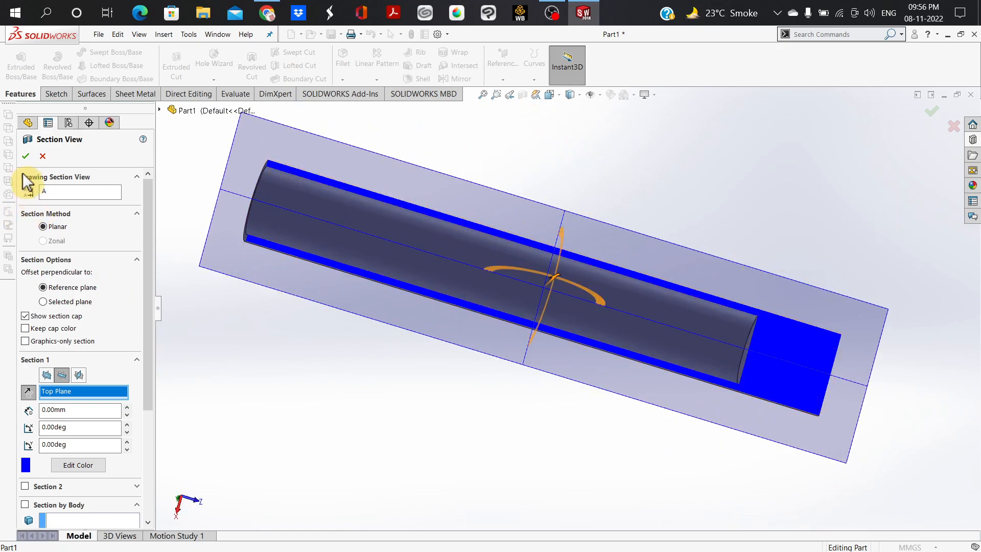
pyautogui.click(41, 158)
pyautogui.moveTo(320, 232); pyautogui.dragTo(424, 341, button='middle')
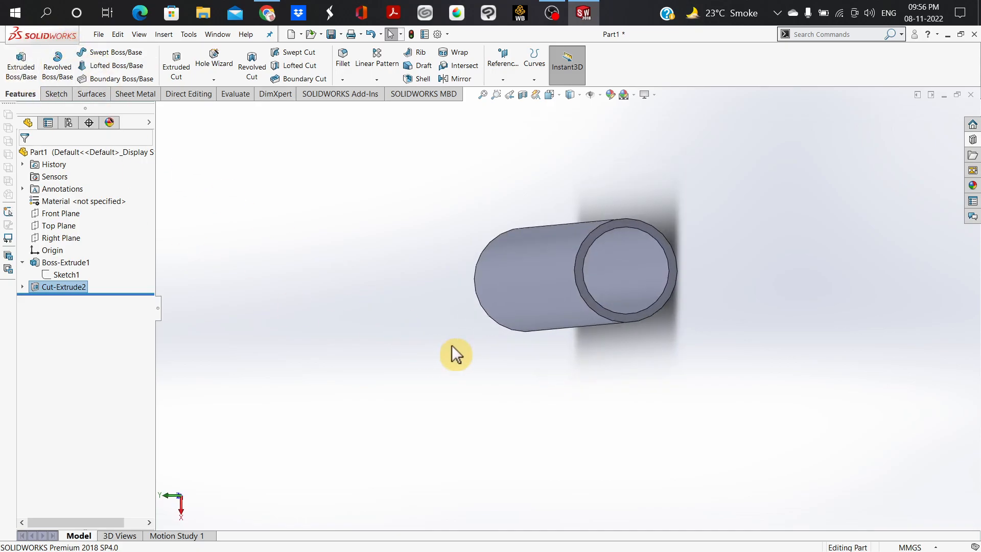
# Step: Examine the folders on DATA (D:) and the available file types for saving the part, and cancel the save
pyautogui.click(98, 35)
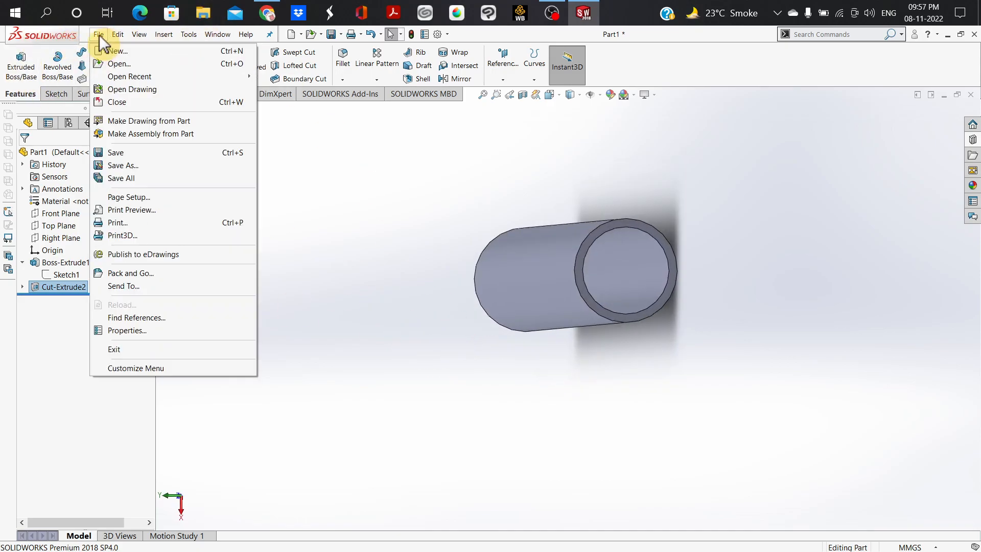
pyautogui.click(131, 166)
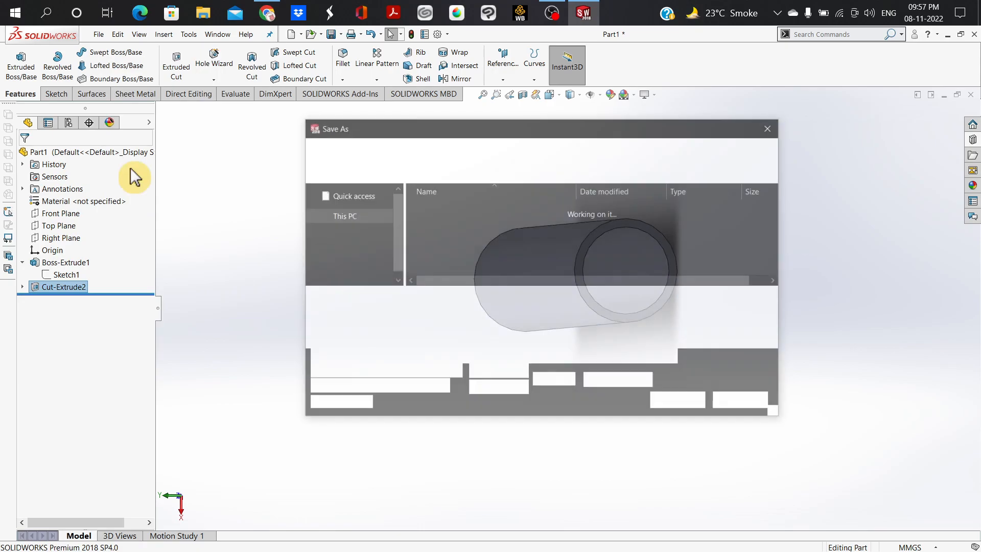
pyautogui.scroll(-1, 335, 222)
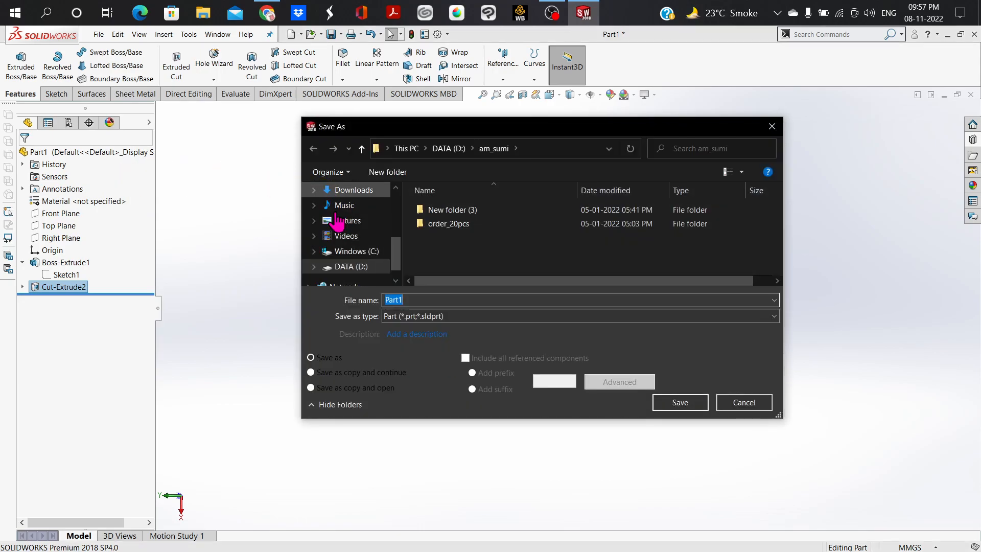
pyautogui.click(351, 268)
pyautogui.scroll(-8, 548, 255)
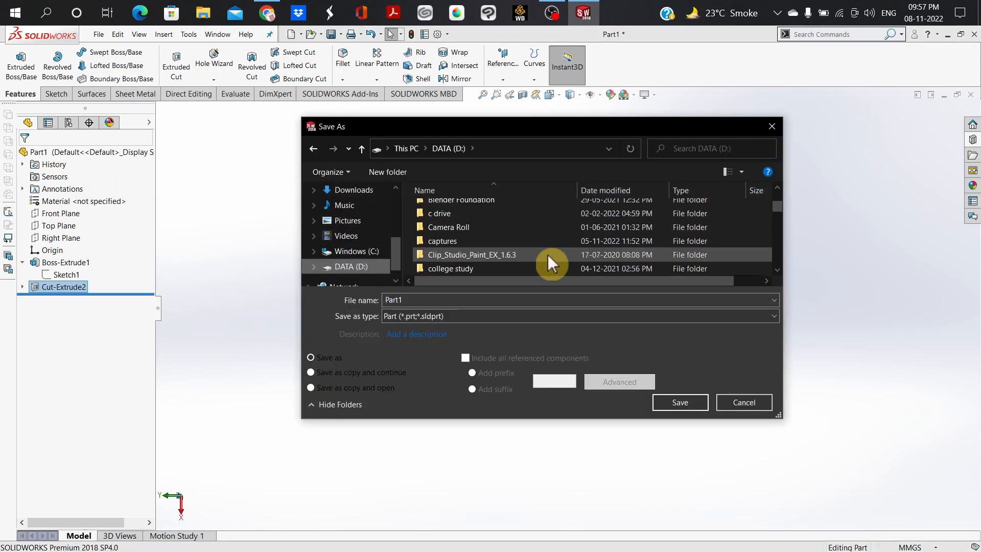
pyautogui.scroll(-7, 575, 278)
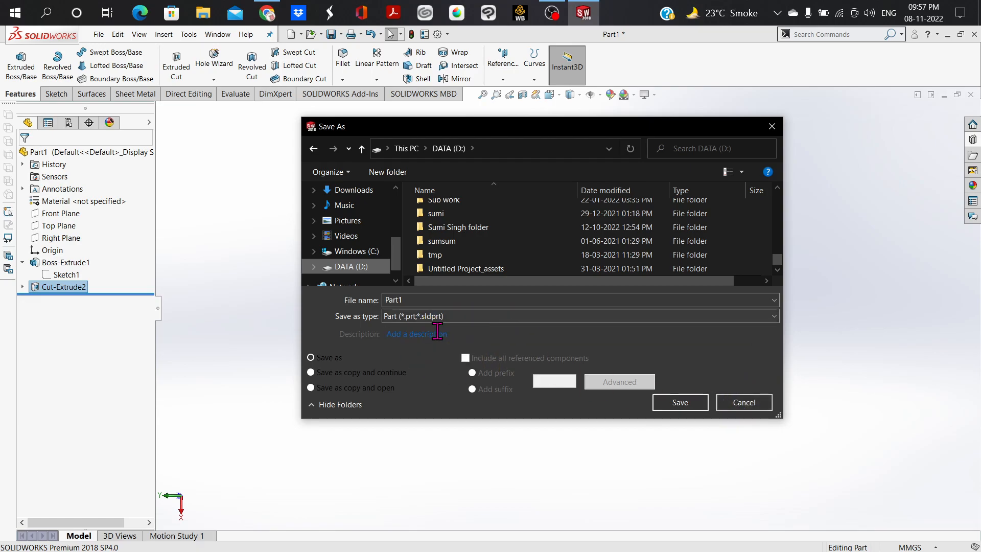
pyautogui.click(630, 317)
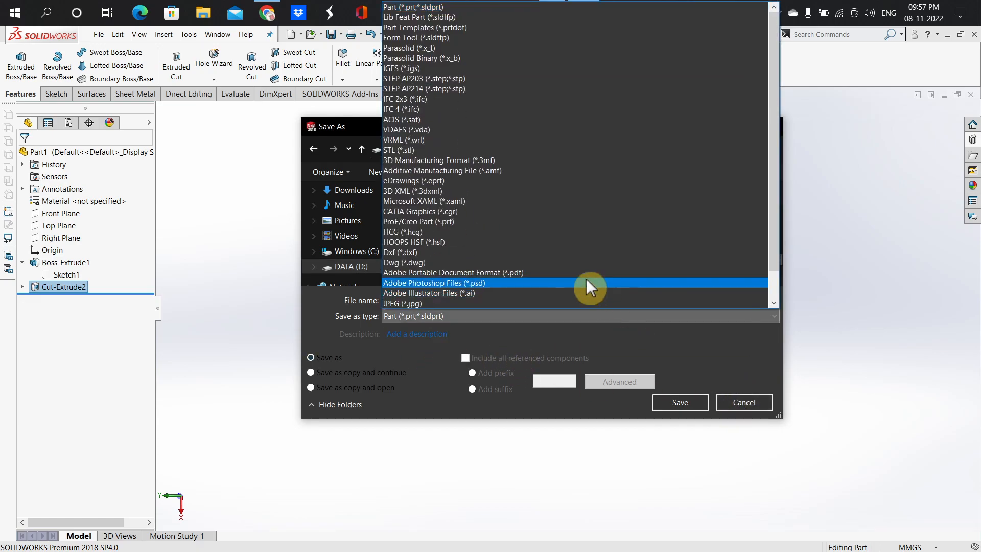
pyautogui.click(741, 398)
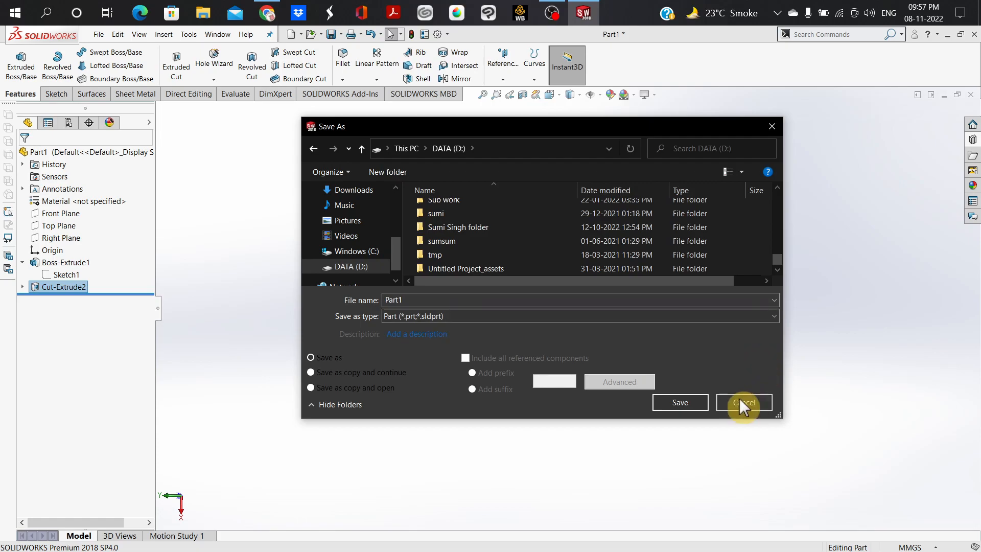
pyautogui.click(737, 394)
pyautogui.moveTo(719, 212); pyautogui.dragTo(755, 208, button='middle')
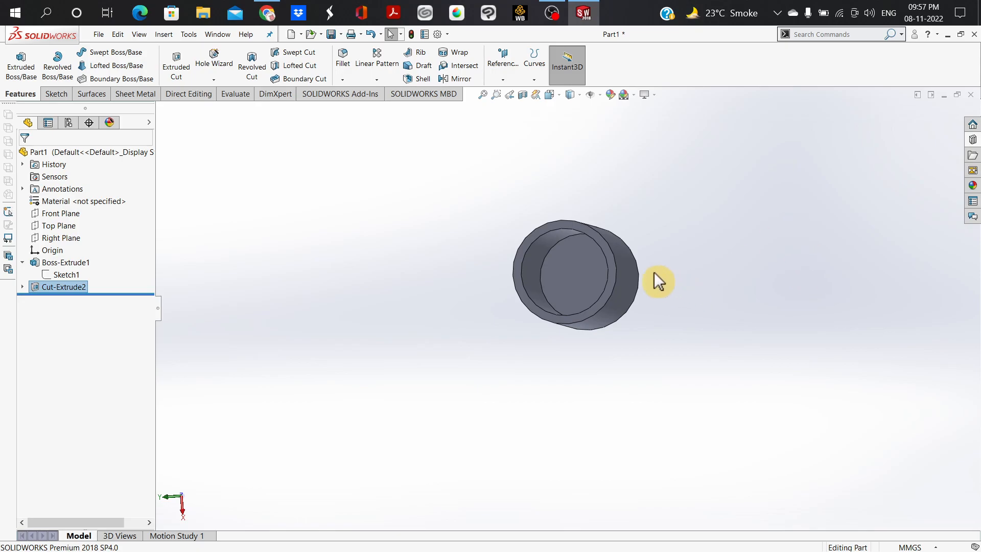
pyautogui.scroll(-2, 655, 281)
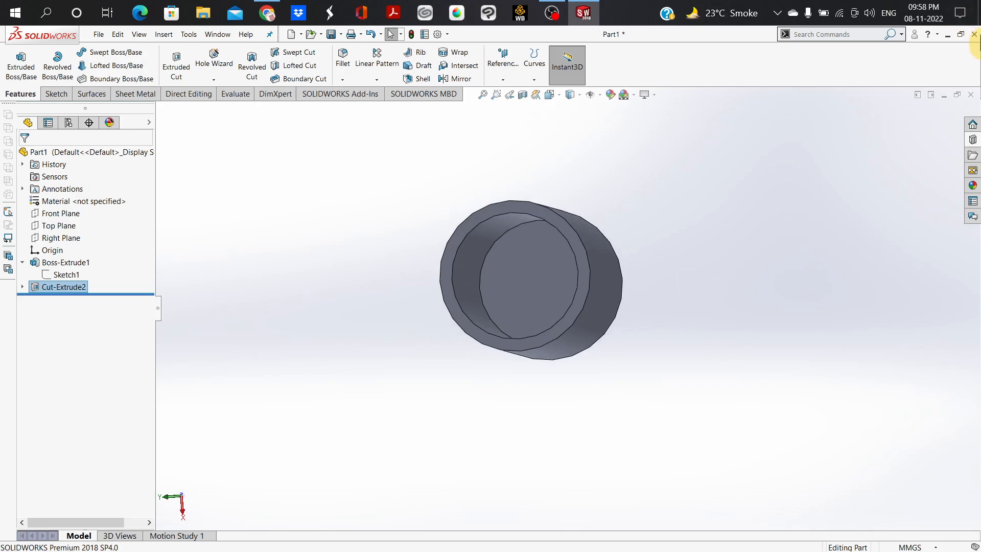